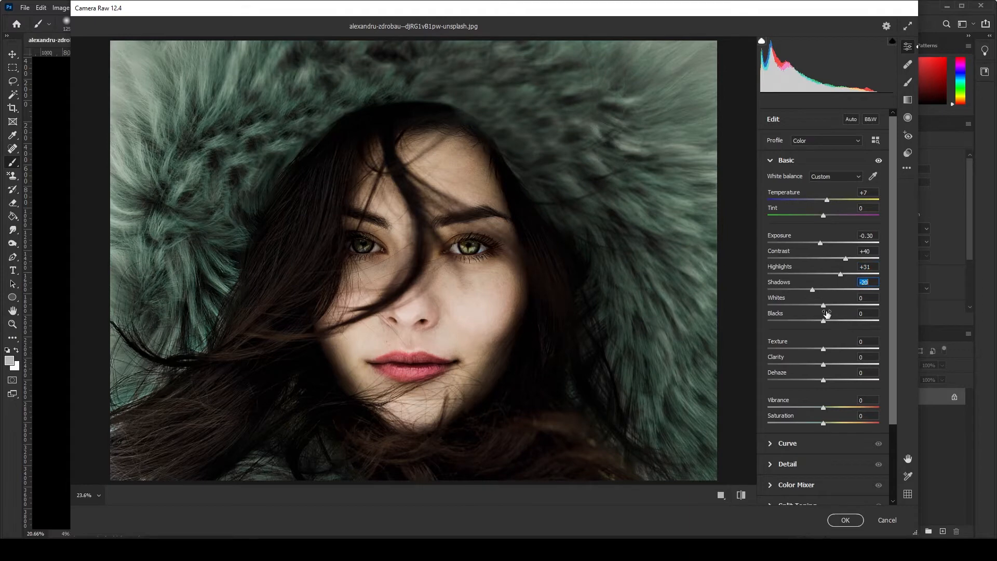
In the Basic adjustments, set Whites to -12, Blacks to +70, Dehaze to +26, Vibrance to +25 and Saturation to +21
{"action": "left_click_drag", "start_coordinate": [824, 306], "coordinate": [862, 322]}
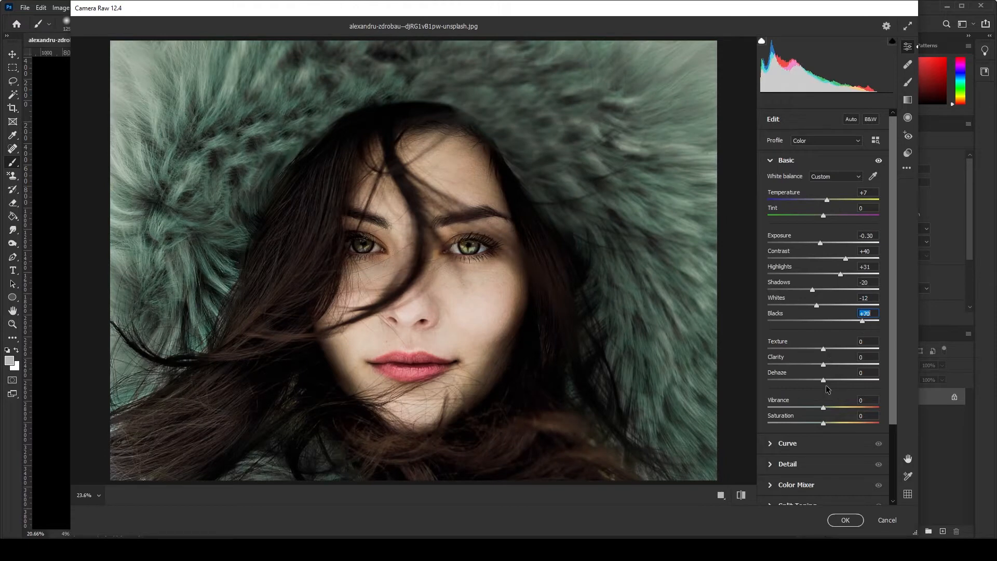
{"action": "left_click_drag", "start_coordinate": [824, 381], "coordinate": [835, 423]}
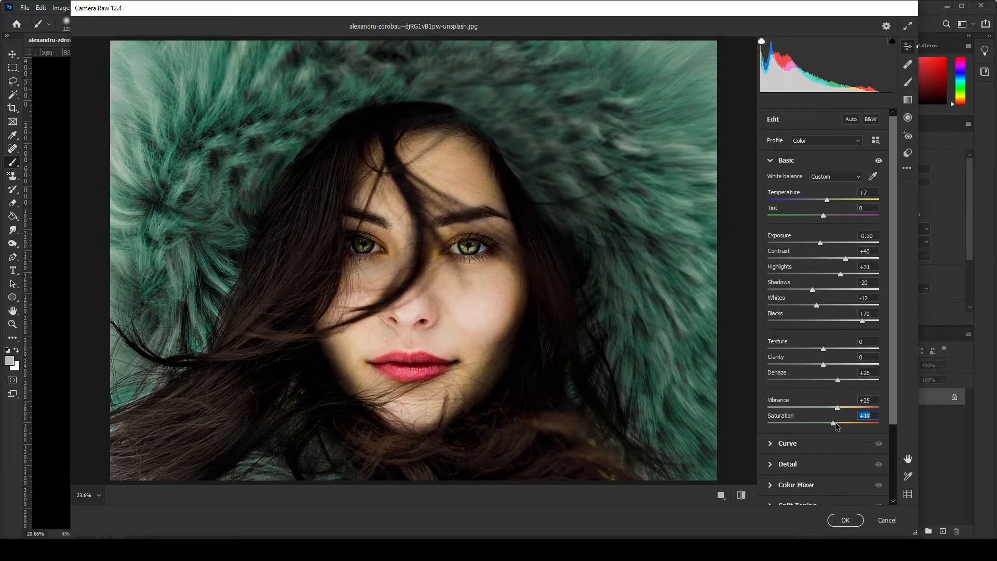
{"action": "left_click", "coordinate": [770, 166]}
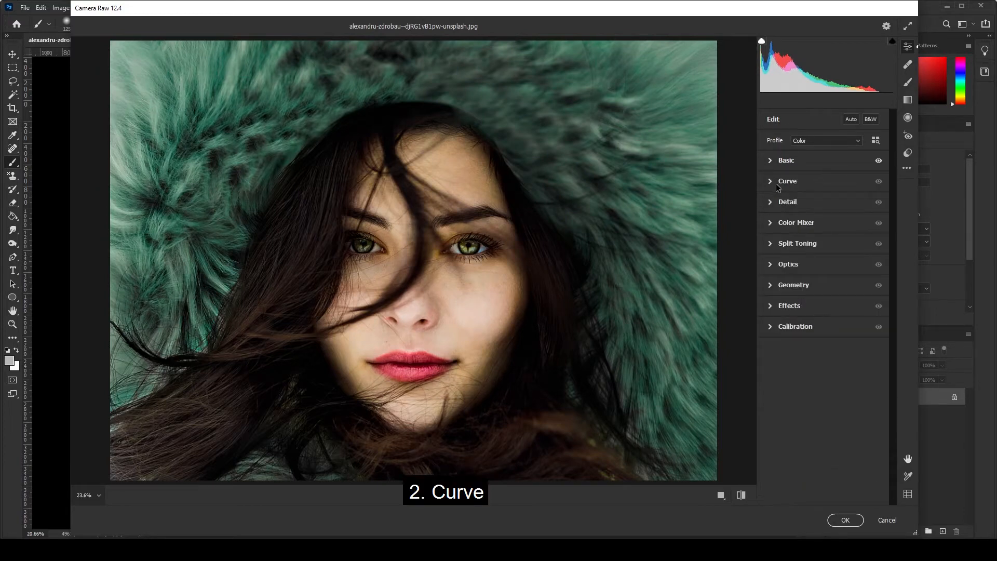
Darken the tones by adding a point to the RGB point curve at input 74, output 57
{"action": "left_click", "coordinate": [773, 184]}
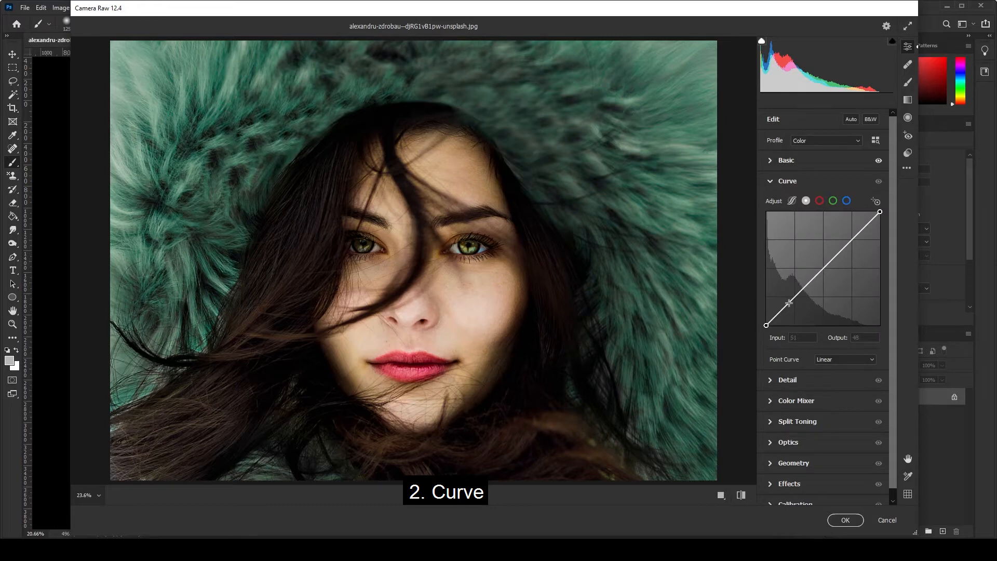
{"action": "left_click_drag", "start_coordinate": [796, 296], "coordinate": [797, 311]}
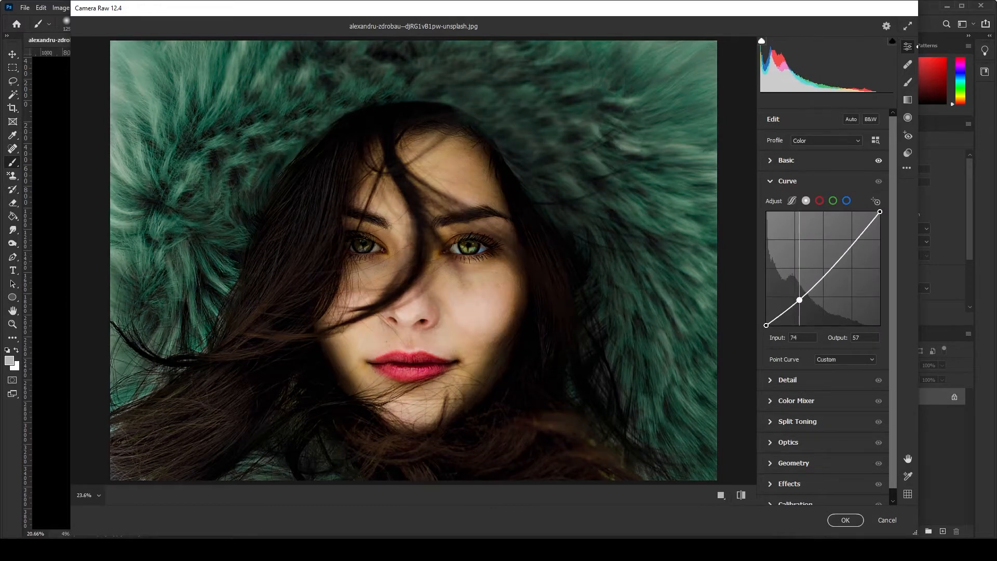
{"action": "left_click", "coordinate": [770, 181]}
In the Detail adjustments, set Sharpening to 24, Noise Reduction to 23 and Color Noise Reduction to 33
{"action": "left_click", "coordinate": [770, 204]}
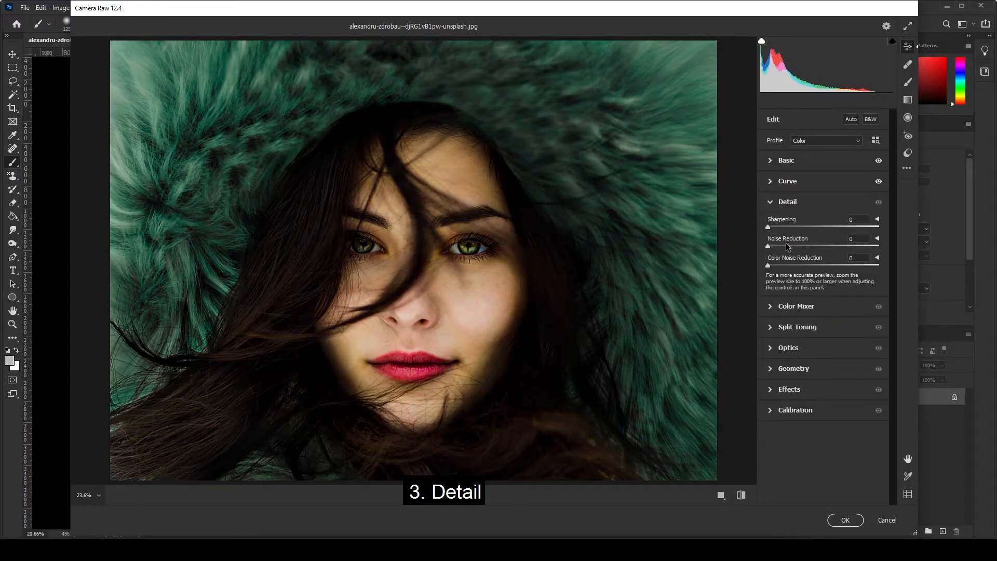
{"action": "left_click_drag", "start_coordinate": [763, 228], "coordinate": [779, 227]}
{"action": "left_click_drag", "start_coordinate": [768, 245], "coordinate": [794, 249]}
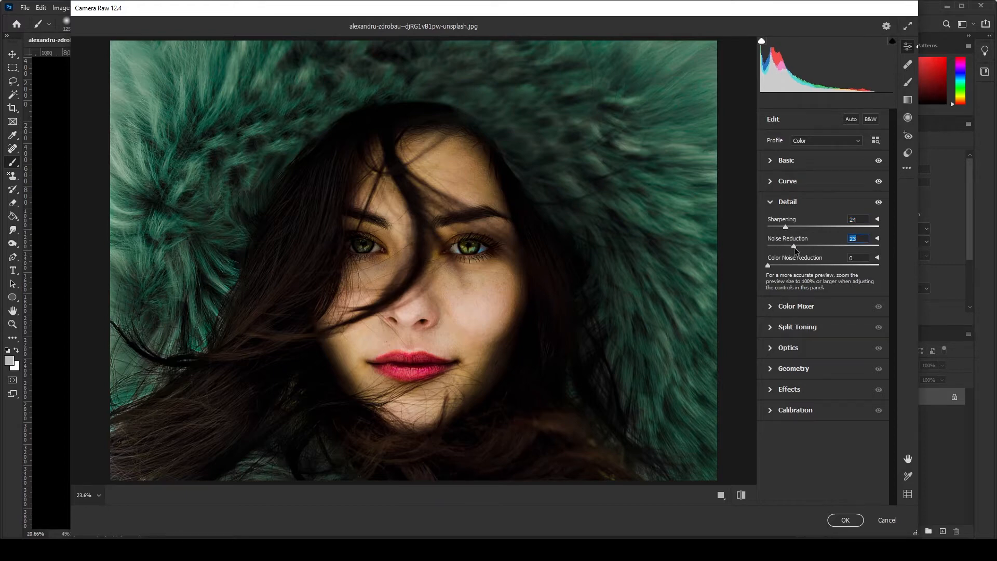
{"action": "left_click_drag", "start_coordinate": [769, 265], "coordinate": [798, 269]}
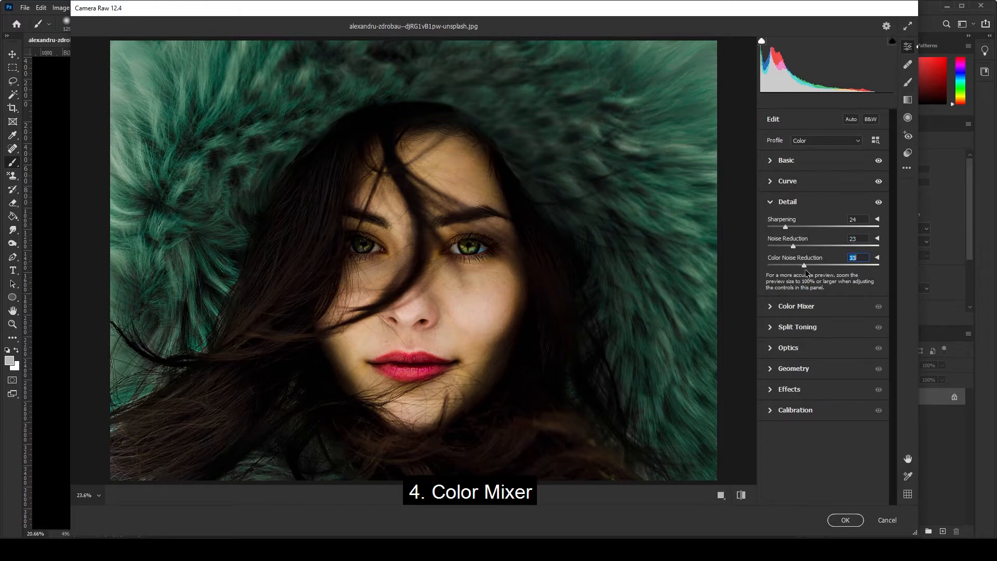
Set the Color Mixer to adjust by Color and lower the reds' saturation to -31
{"action": "left_click", "coordinate": [770, 307]}
{"action": "left_click", "coordinate": [771, 203]}
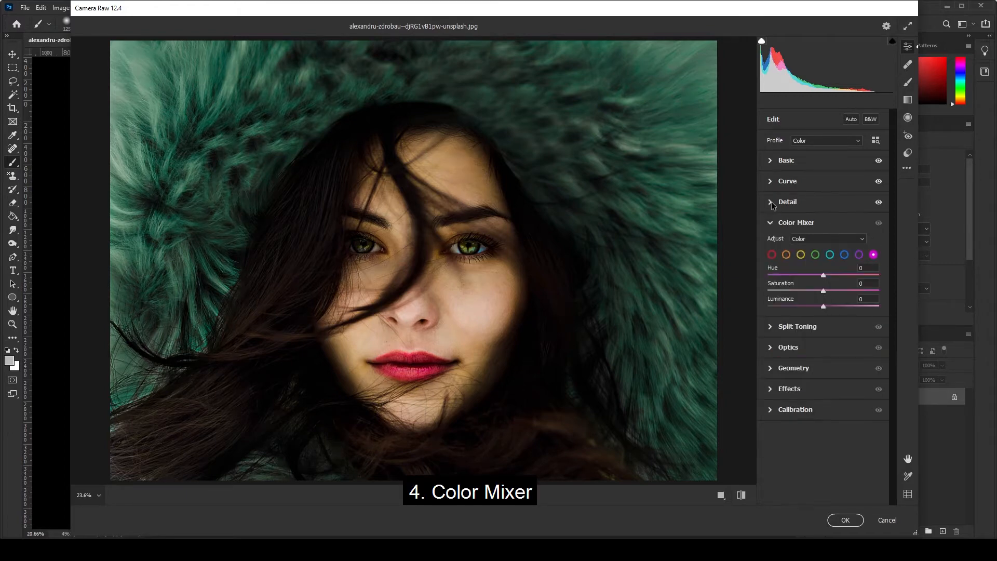
{"action": "left_click", "coordinate": [813, 239]}
{"action": "left_click", "coordinate": [811, 258]}
{"action": "left_click", "coordinate": [773, 255]}
{"action": "left_click_drag", "start_coordinate": [823, 291], "coordinate": [806, 292]}
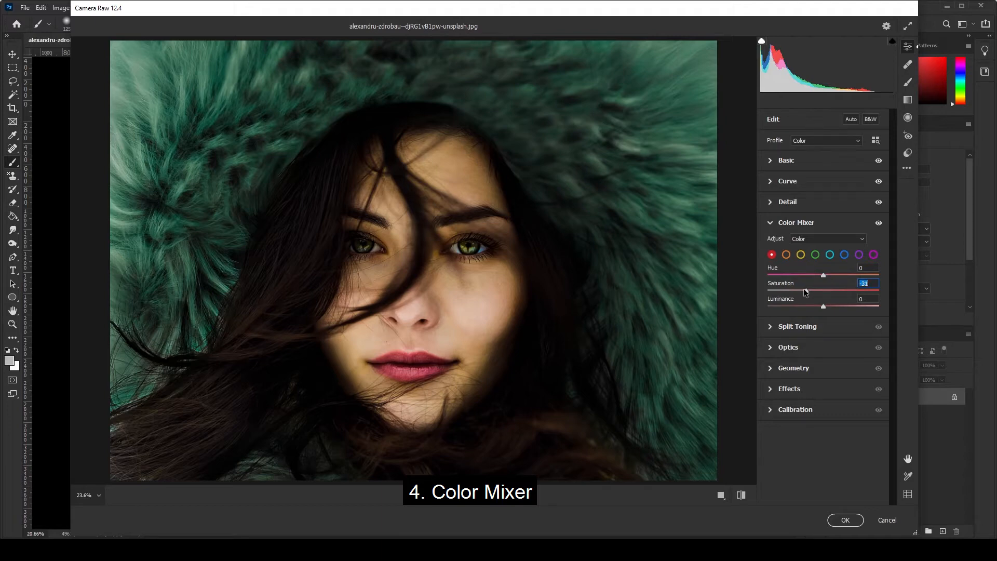
Lower the oranges' hue and set the yellows' hue and saturation to -100 in the Color Mixer
{"action": "left_click", "coordinate": [786, 254]}
{"action": "left_click_drag", "start_coordinate": [823, 275], "coordinate": [754, 288]}
{"action": "left_click", "coordinate": [801, 254]}
{"action": "left_click_drag", "start_coordinate": [824, 291], "coordinate": [741, 296]}
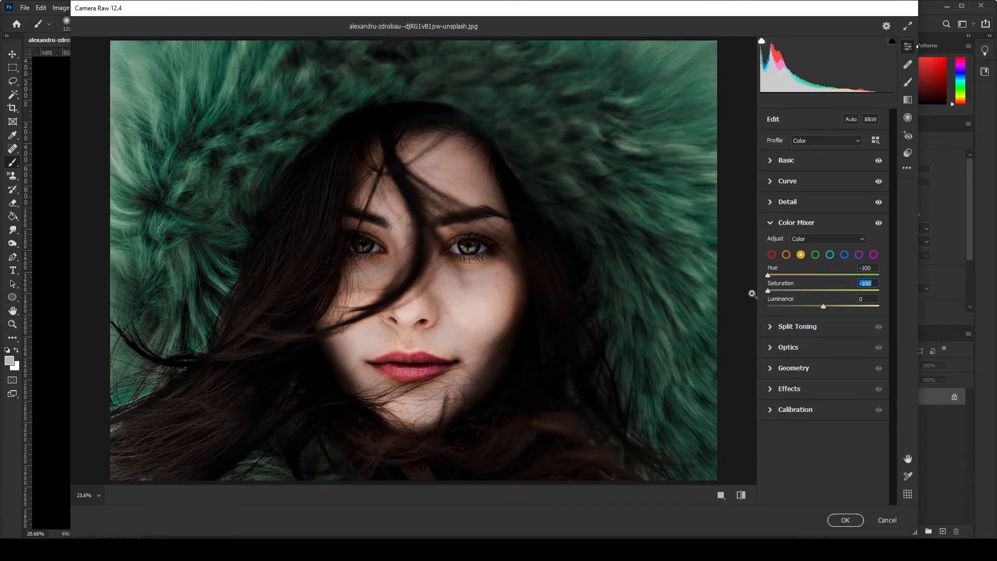
Set the greens' hue to -100 and lower their saturation, and set the aquas' hue and saturation to -100
{"action": "left_click", "coordinate": [814, 255]}
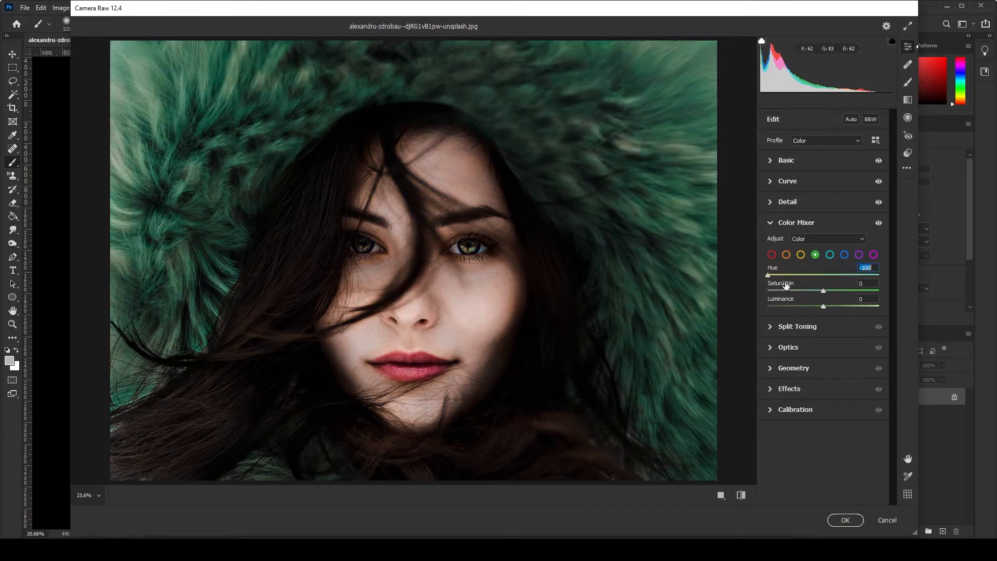
{"action": "left_click_drag", "start_coordinate": [823, 305], "coordinate": [699, 290]}
{"action": "left_click", "coordinate": [830, 255]}
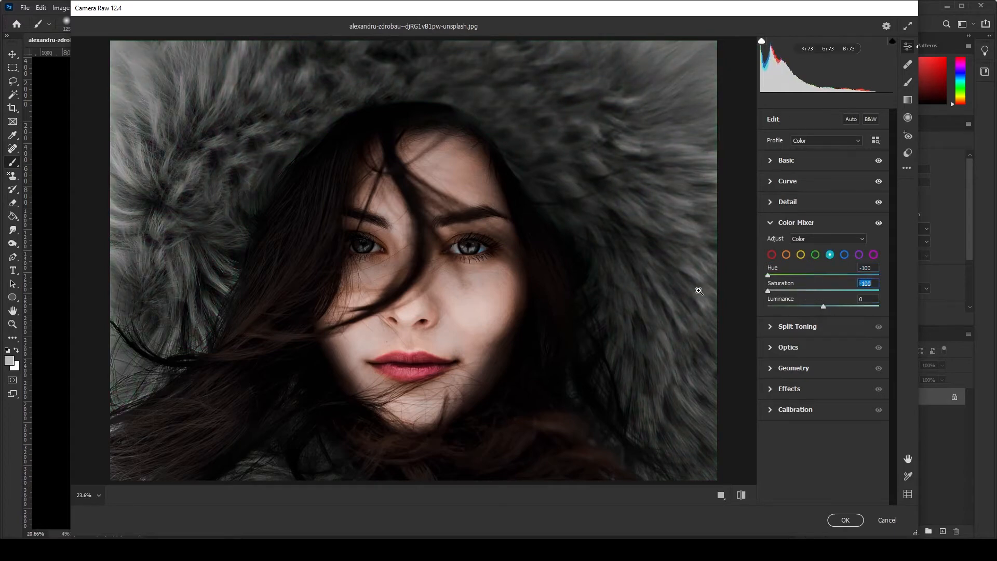
Set the blues' hue to -100 and strongly lower their saturation, and lower the purples' hue and saturation
{"action": "left_click", "coordinate": [845, 255]}
{"action": "left_click_drag", "start_coordinate": [823, 275], "coordinate": [695, 276]}
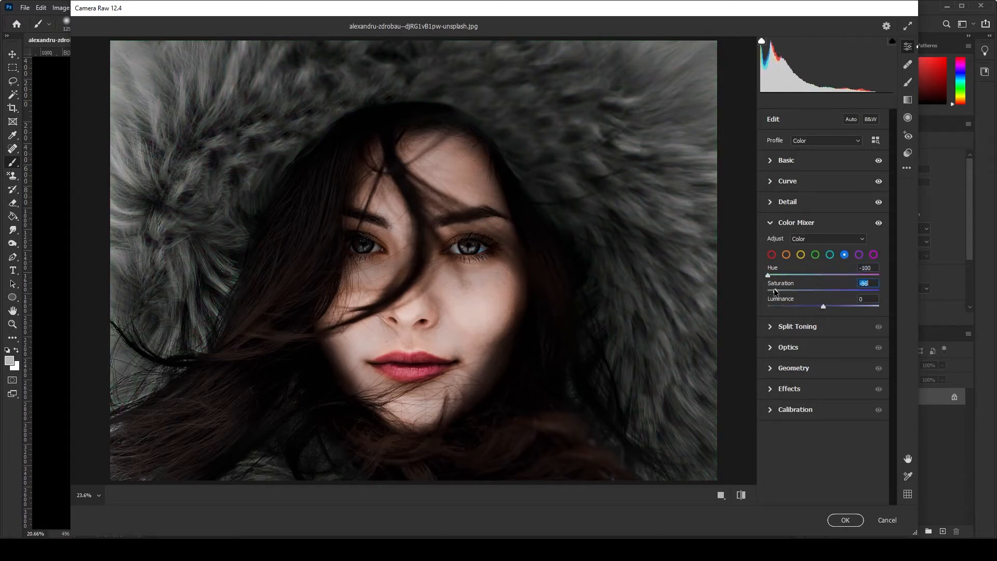
{"action": "left_click", "coordinate": [859, 255]}
{"action": "left_click_drag", "start_coordinate": [825, 275], "coordinate": [634, 285]}
Set the magentas' hue and saturation to -100 in the Color Mixer
{"action": "left_click", "coordinate": [873, 255]}
{"action": "left_click_drag", "start_coordinate": [823, 275], "coordinate": [696, 284]}
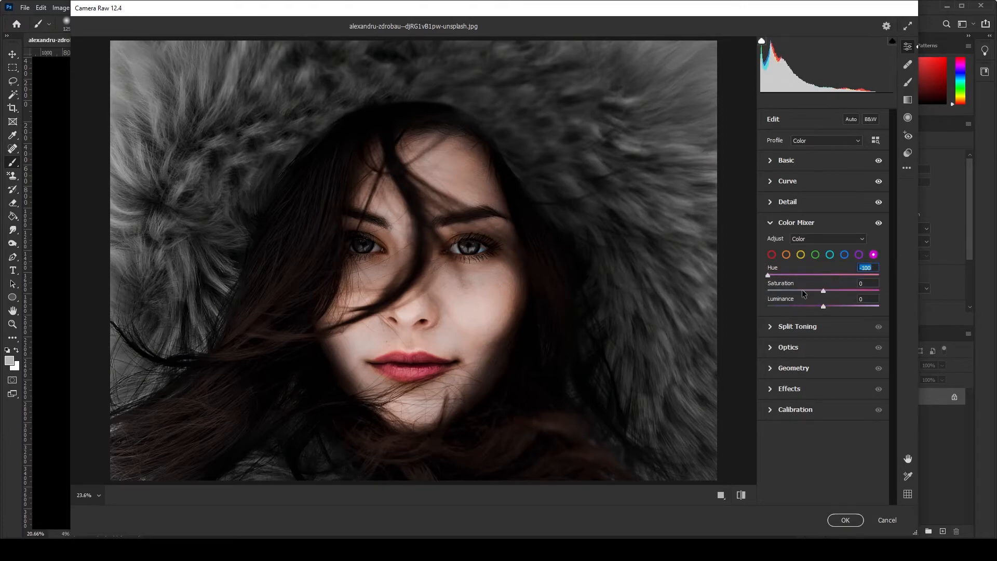
{"action": "left_click_drag", "start_coordinate": [824, 291], "coordinate": [685, 283]}
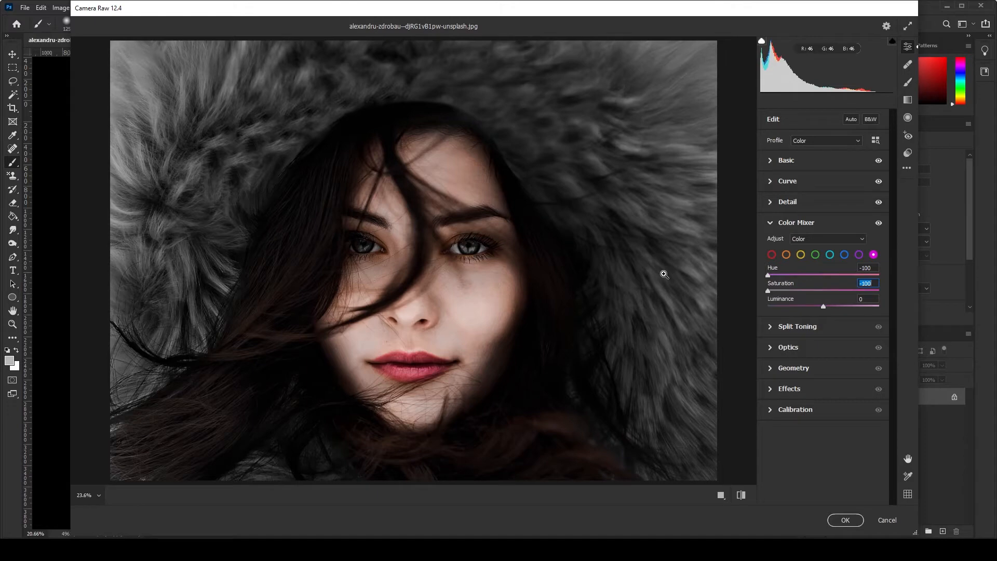
{"action": "left_click", "coordinate": [769, 224]}
In Split Toning, tint the shadows blue with hue 236 and saturation 14
{"action": "left_click", "coordinate": [769, 244]}
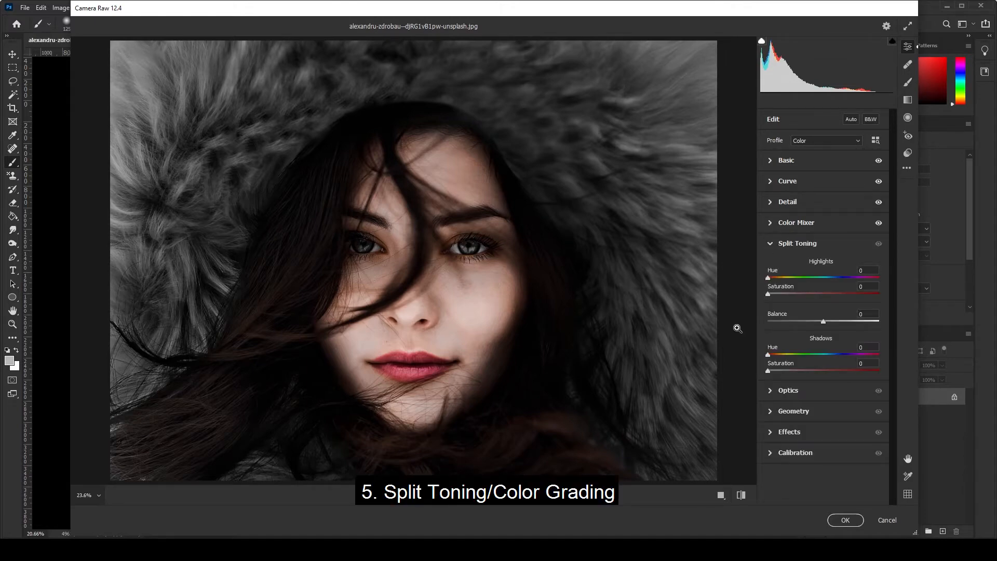
{"action": "left_click_drag", "start_coordinate": [768, 354], "coordinate": [842, 366]}
{"action": "left_click", "coordinate": [774, 370]}
{"action": "left_click_drag", "start_coordinate": [774, 368], "coordinate": [783, 369]}
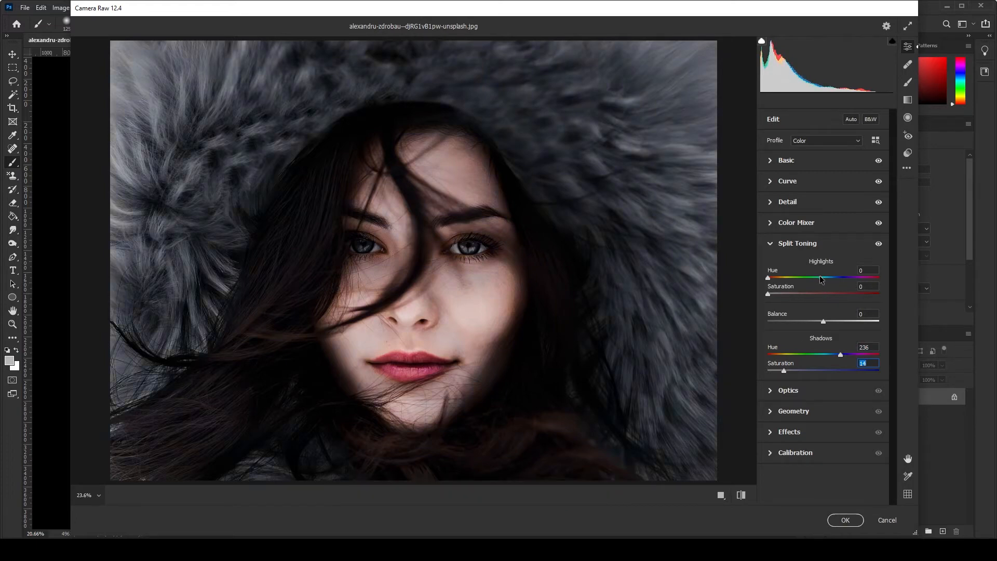
Set the Split Toning balance to -70 and tint the highlights with hue 89 and saturation 10
{"action": "left_click_drag", "start_coordinate": [823, 321], "coordinate": [785, 323]}
{"action": "left_click_drag", "start_coordinate": [770, 280], "coordinate": [798, 289]}
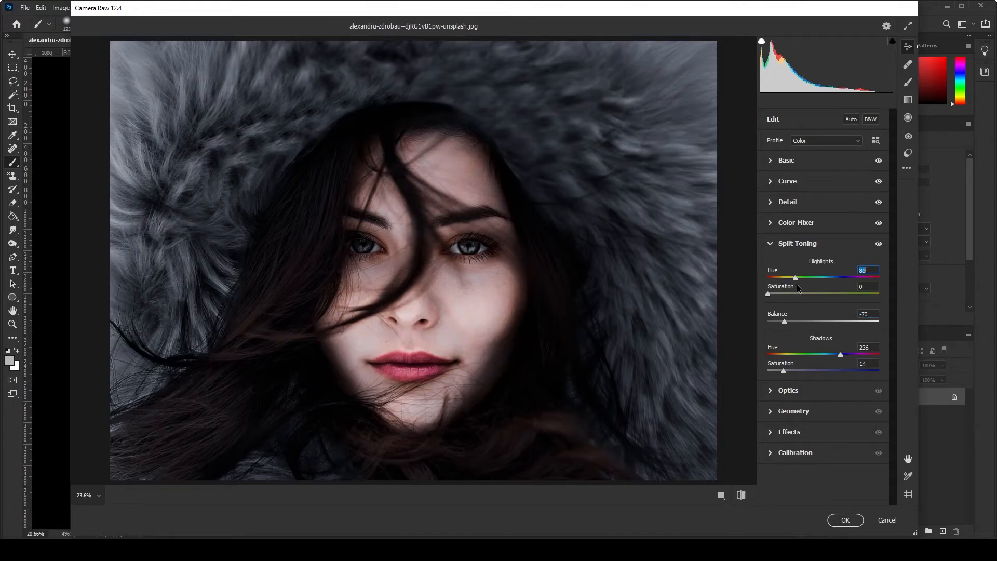
{"action": "left_click", "coordinate": [768, 294]}
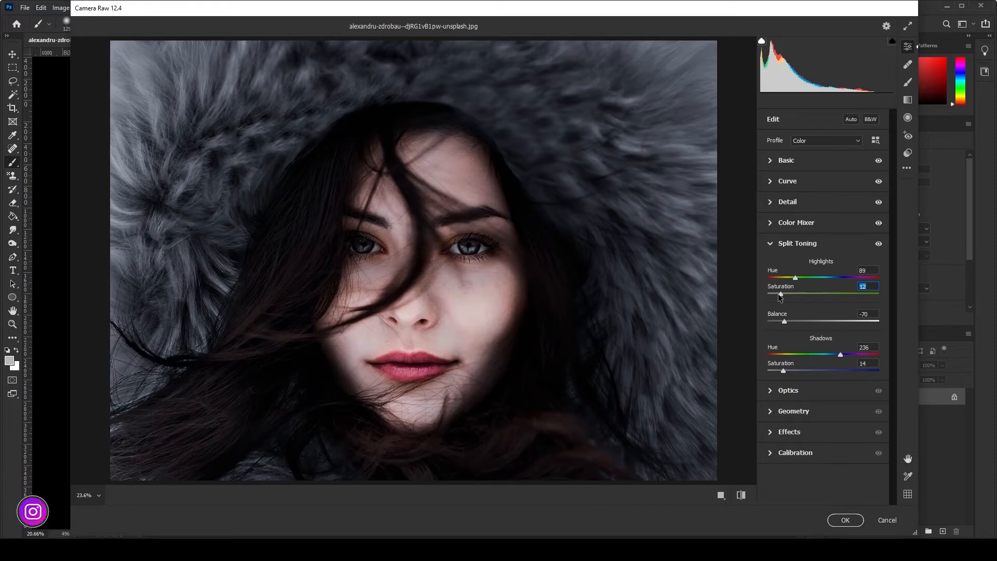
{"action": "left_click_drag", "start_coordinate": [778, 294], "coordinate": [777, 294]}
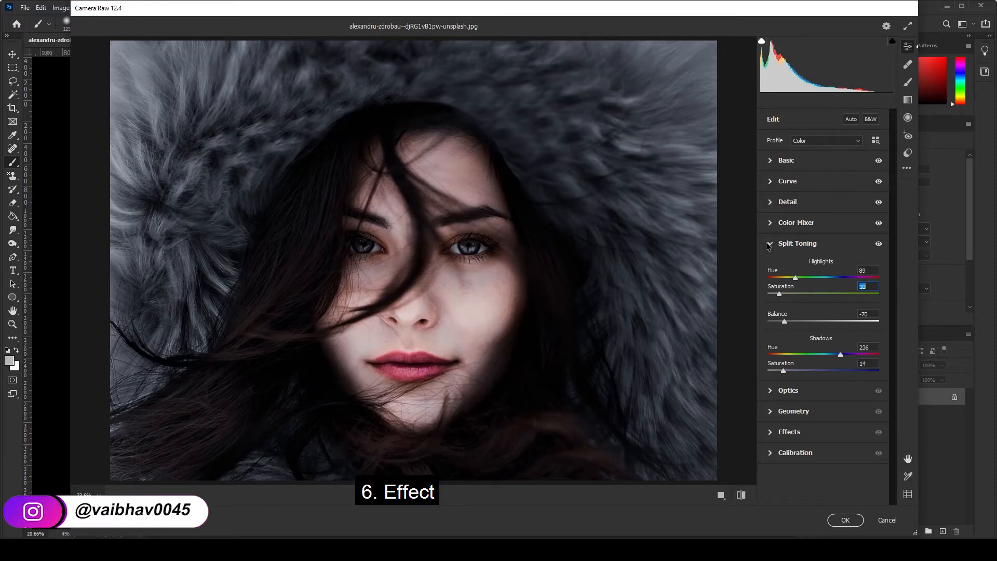
{"action": "left_click", "coordinate": [769, 244]}
In Effects, darken the image edges with Vignetting at -22 and its Feather at 77
{"action": "left_click", "coordinate": [769, 306]}
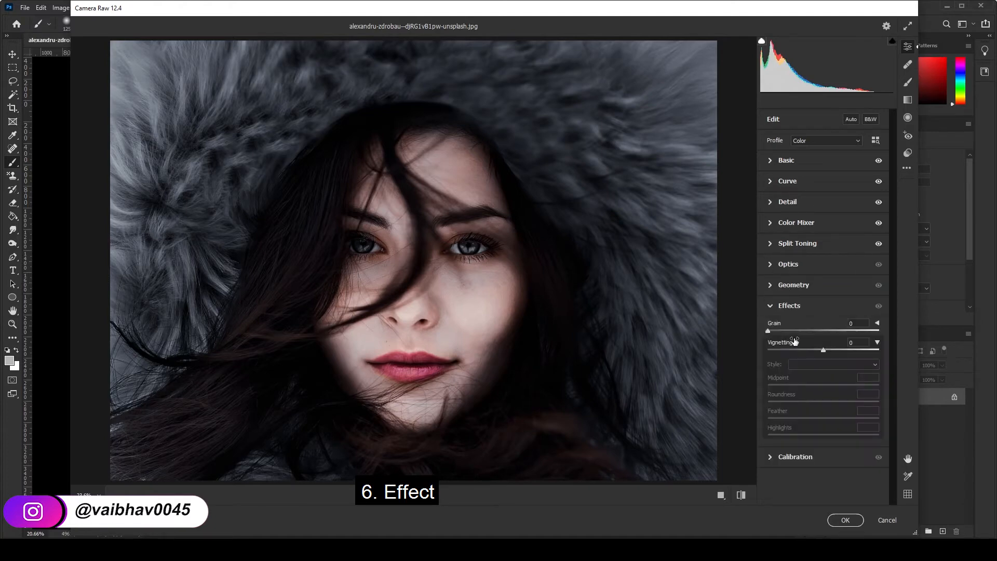
{"action": "left_click", "coordinate": [823, 350]}
{"action": "left_click_drag", "start_coordinate": [823, 351], "coordinate": [811, 351]}
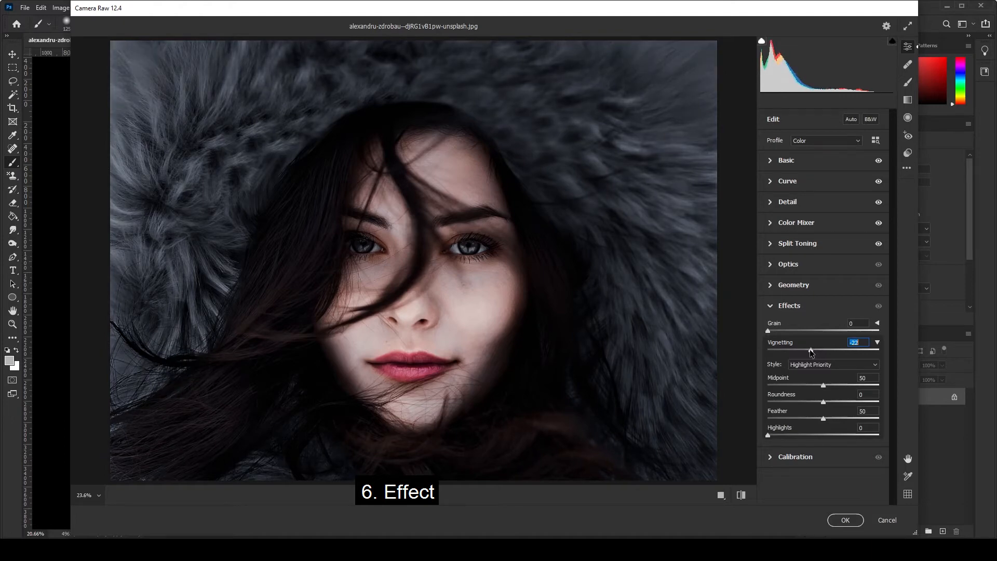
{"action": "left_click", "coordinate": [824, 417]}
{"action": "left_click_drag", "start_coordinate": [833, 418], "coordinate": [856, 418]}
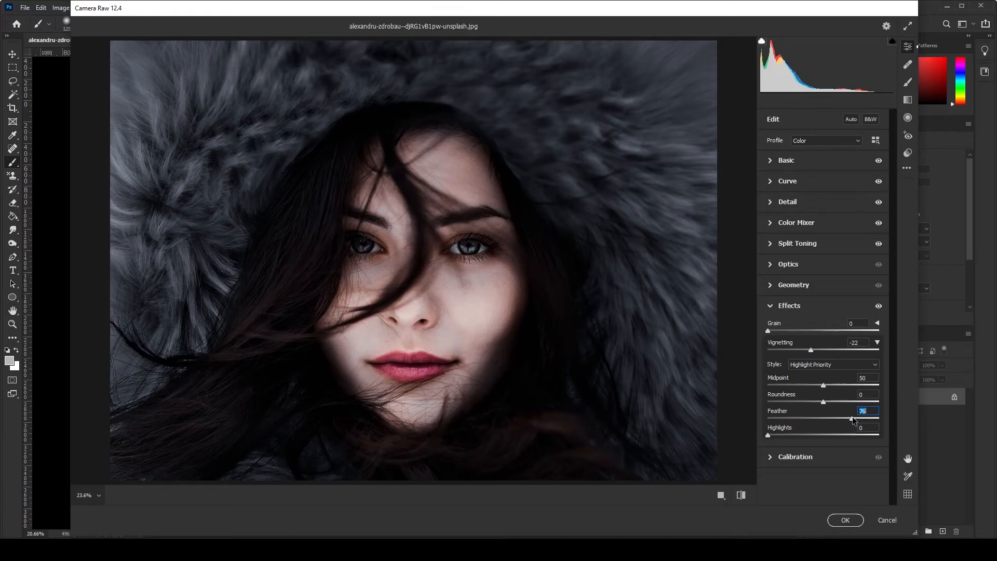
{"action": "mouse_move", "coordinate": [851, 418]}
{"action": "left_mouse_down"}
{"action": "mouse_move", "coordinate": [842, 417]}
{"action": "mouse_move", "coordinate": [857, 419]}
{"action": "left_mouse_up"}
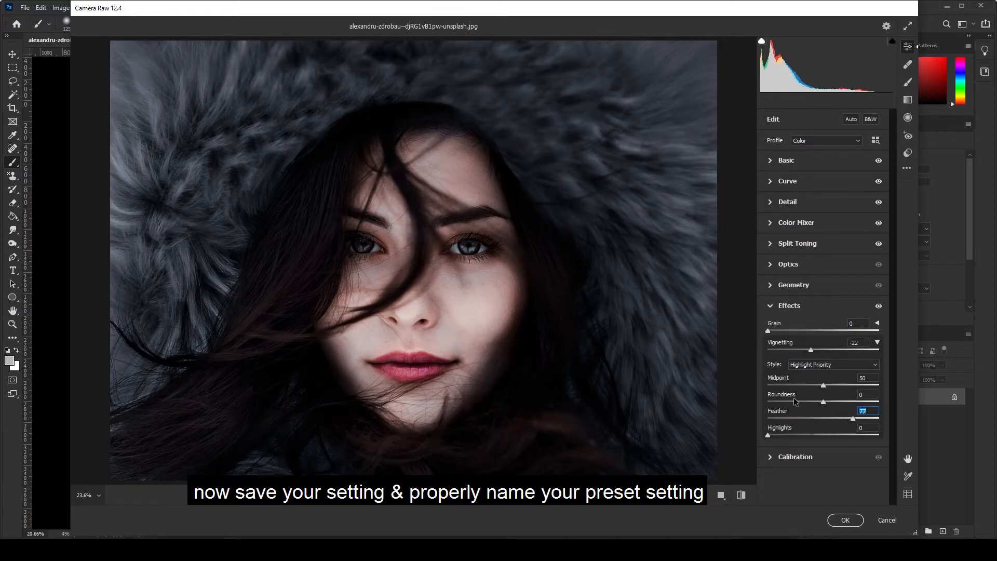
{"action": "left_click", "coordinate": [774, 310]}
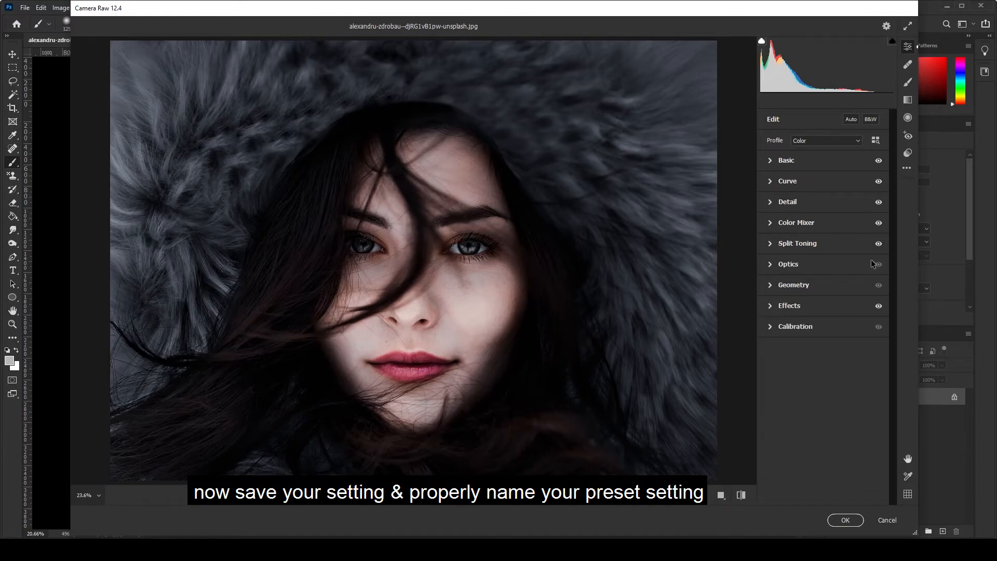
Save the Default subset of settings as a preset named with the creator's handle followed by "black mood", and apply the Camera Raw edits
{"action": "left_click", "coordinate": [908, 167]}
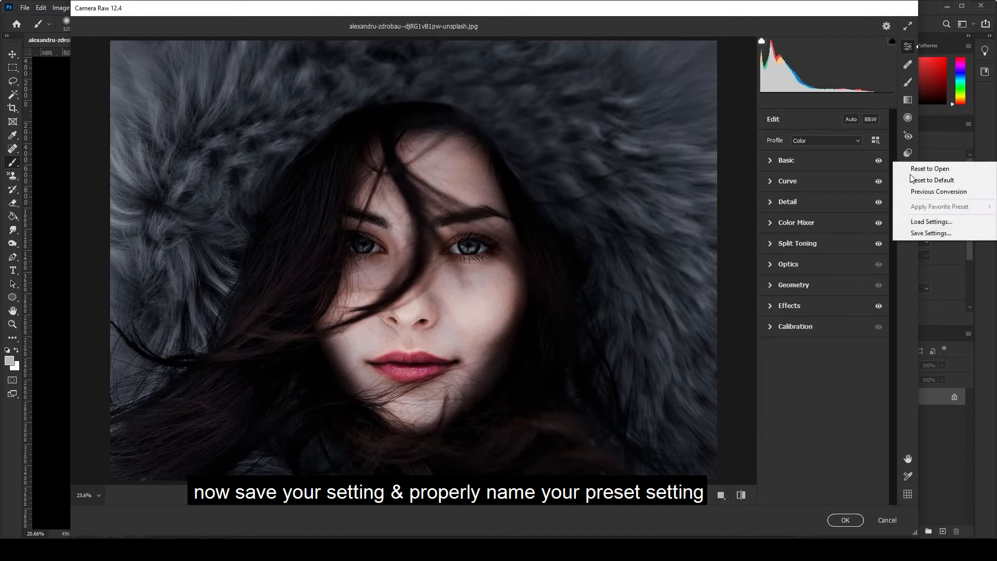
{"action": "left_click", "coordinate": [930, 233]}
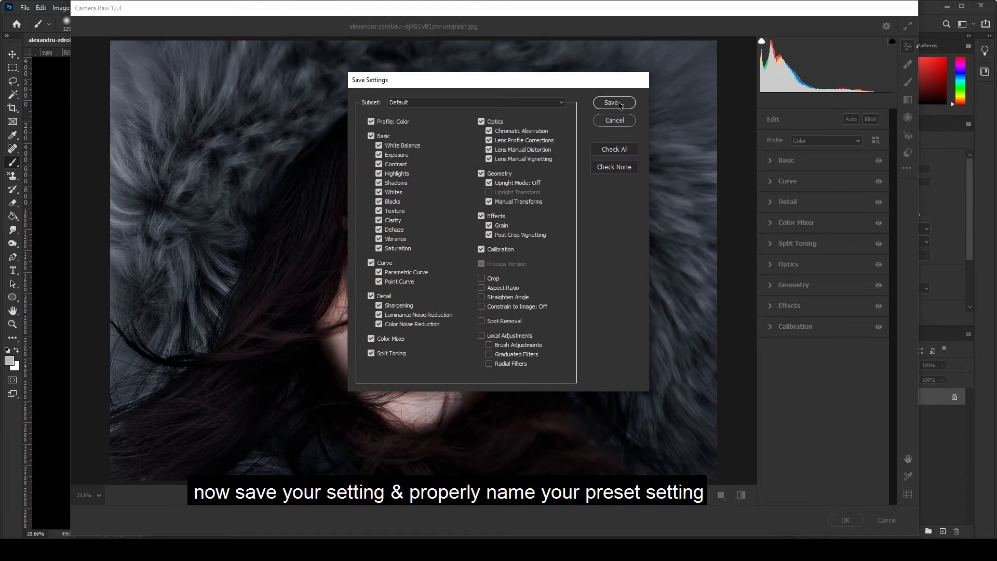
{"action": "left_click", "coordinate": [615, 103]}
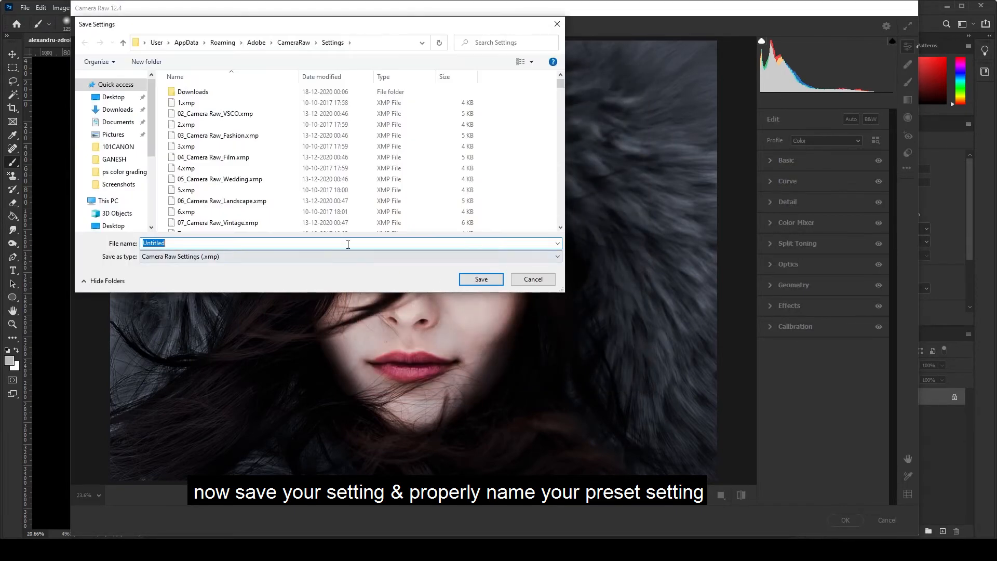
{"action": "type", "text": "bvaibhav"}
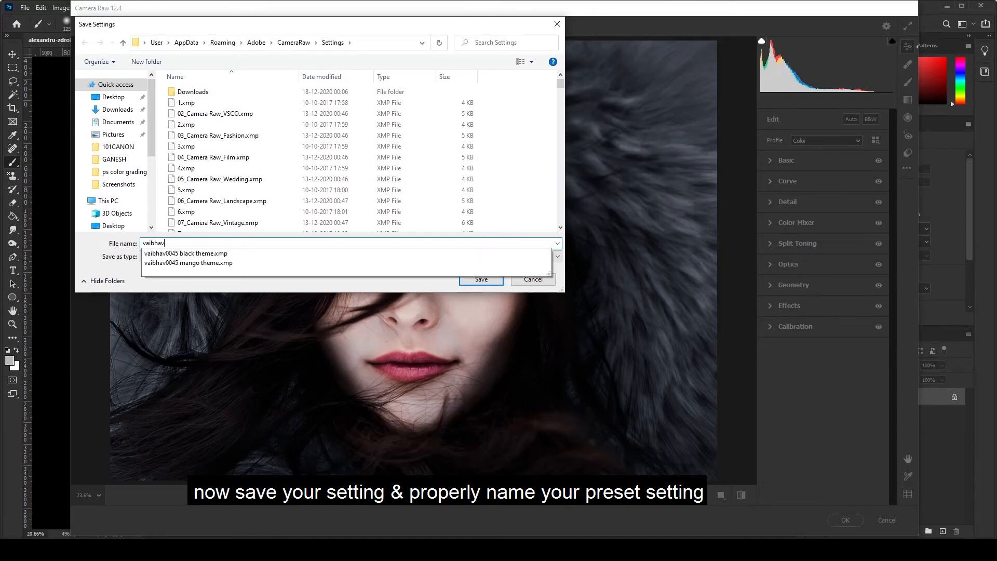
{"action": "type", "text": "0045"}
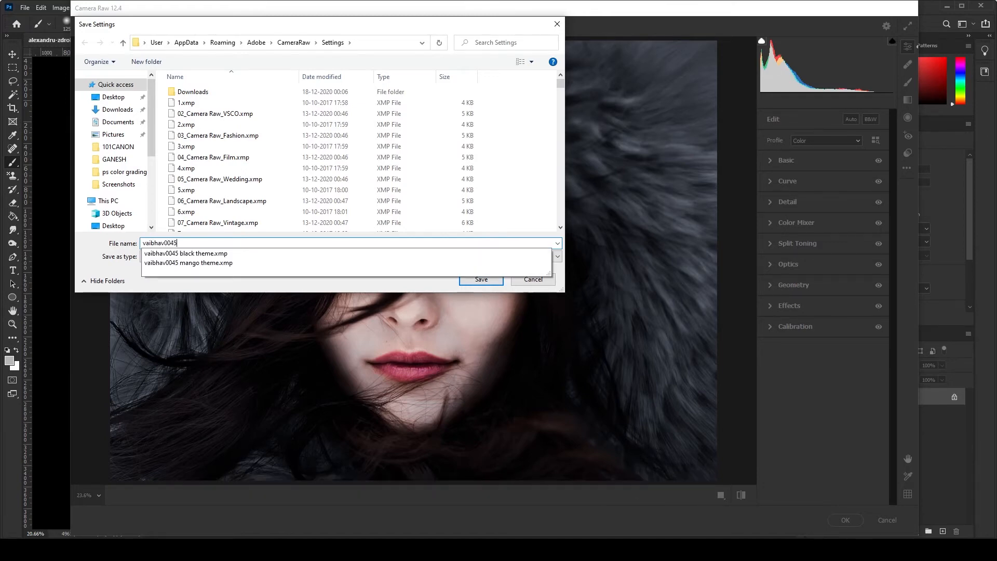
{"action": "type", "text": " black "}
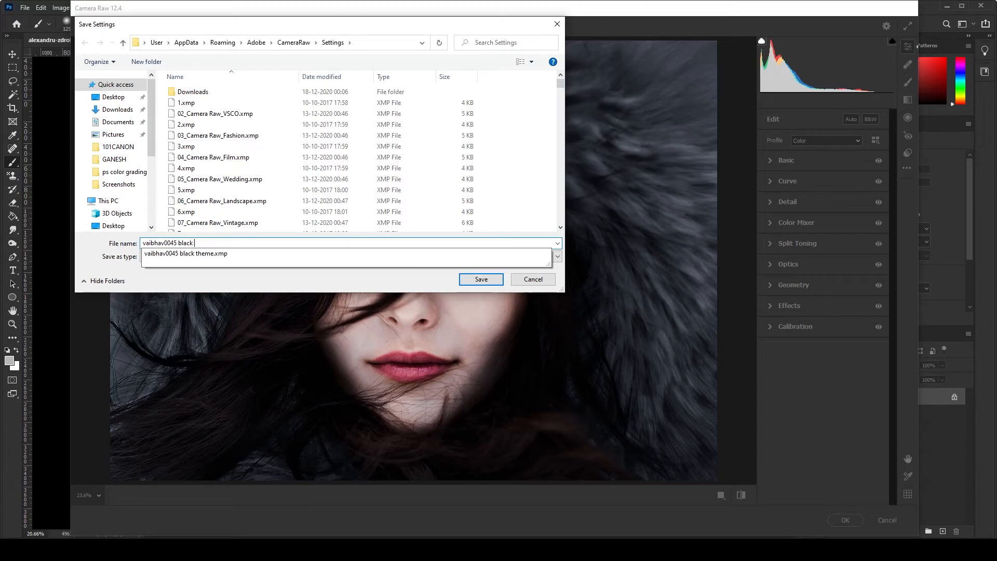
{"action": "type", "text": "m"}
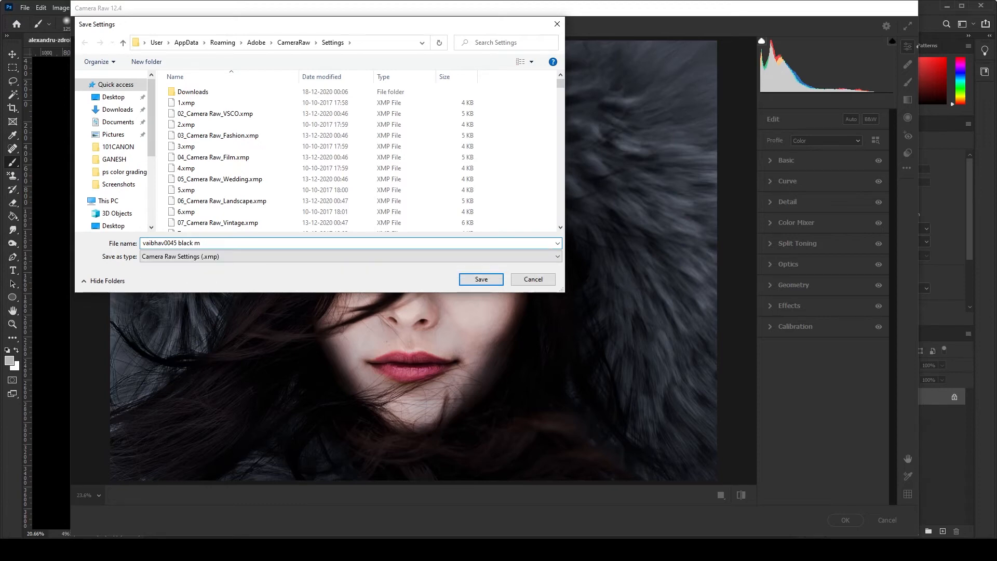
{"action": "type", "text": "oody 02"}
{"action": "key", "text": "Return"}
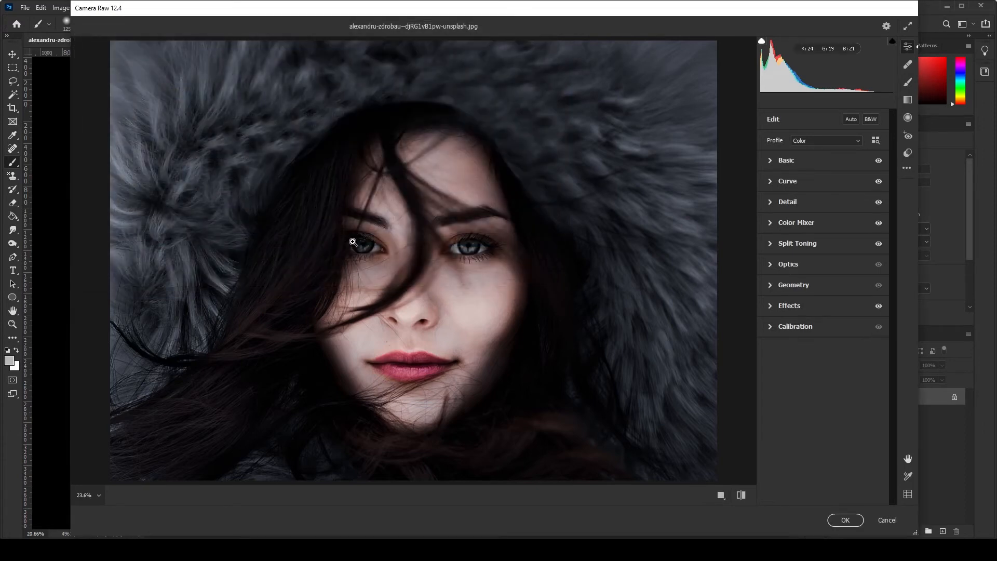
{"action": "left_click", "coordinate": [845, 520]}
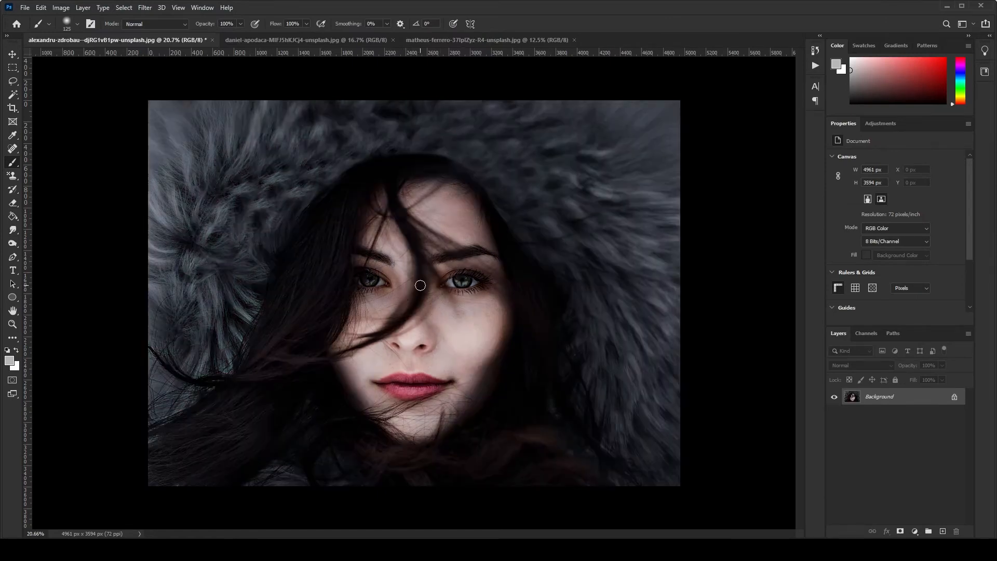
Add a Levels adjustment layer with input levels of 4, 1.05 and 230
{"action": "left_click", "coordinate": [915, 531]}
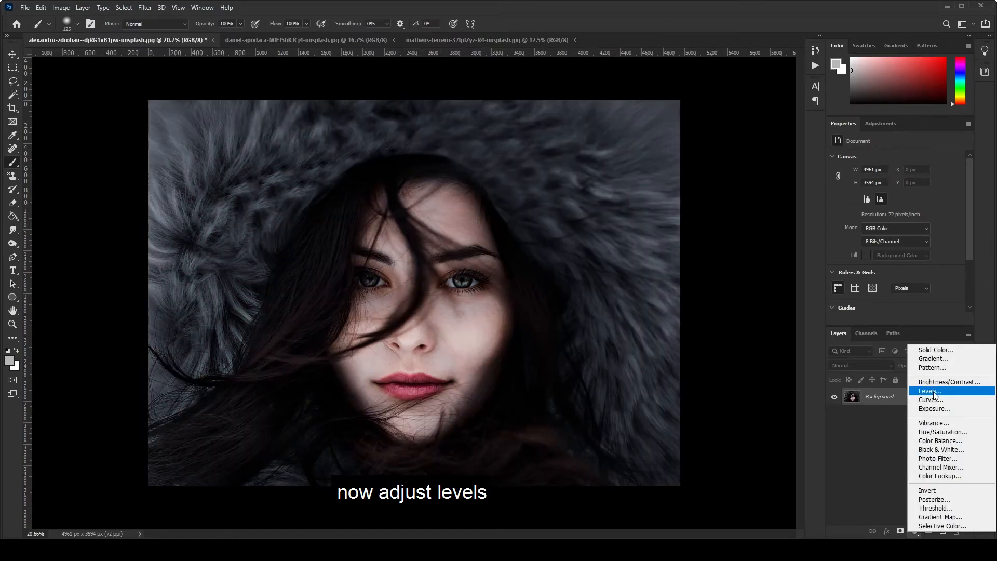
{"action": "left_click", "coordinate": [930, 391]}
{"action": "left_click_drag", "start_coordinate": [847, 233], "coordinate": [948, 232]}
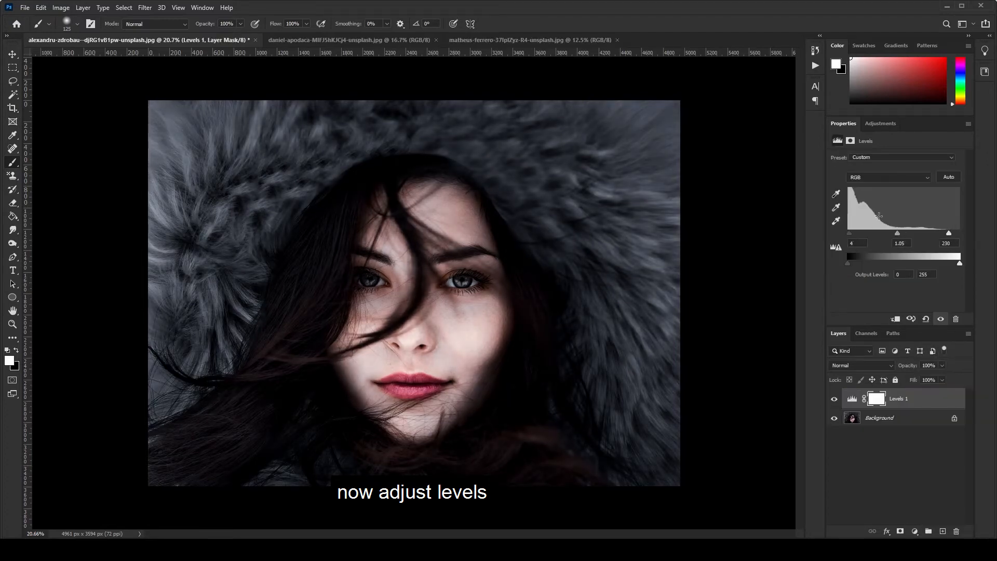
Add a Hue/Saturation adjustment layer, try Colorize and a hue shift, and reset its settings to default
{"action": "left_click", "coordinate": [915, 532]}
{"action": "left_click", "coordinate": [930, 432]}
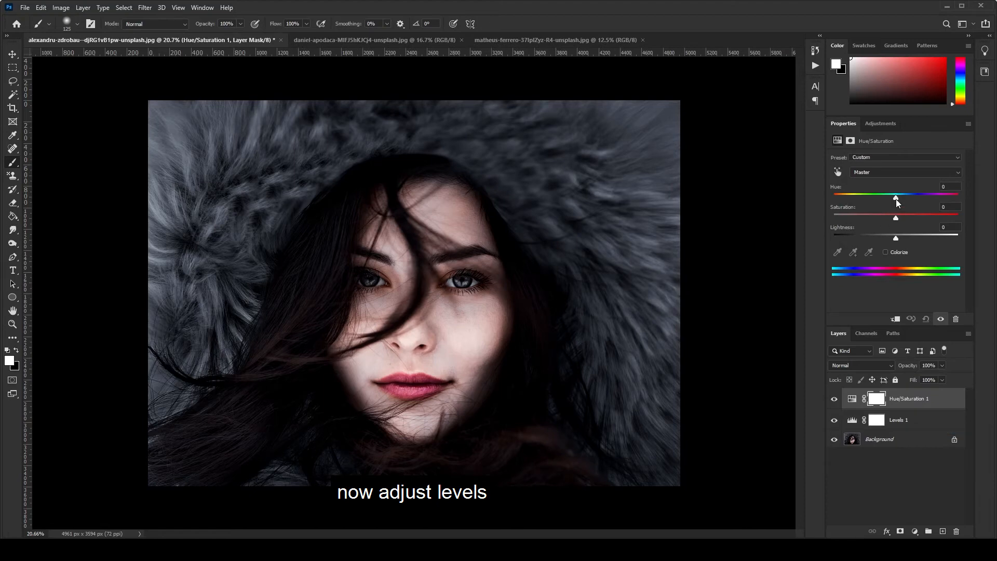
{"action": "left_click", "coordinate": [886, 253]}
{"action": "left_click", "coordinate": [886, 253]}
{"action": "left_click_drag", "start_coordinate": [896, 198], "coordinate": [900, 216]}
{"action": "left_click", "coordinate": [926, 319]}
Delete the layer mask of the Hue/Saturation layer
{"action": "left_click", "coordinate": [944, 467]}
{"action": "left_click", "coordinate": [897, 399]}
{"action": "left_click", "coordinate": [956, 531]}
{"action": "left_click", "coordinate": [451, 204]}
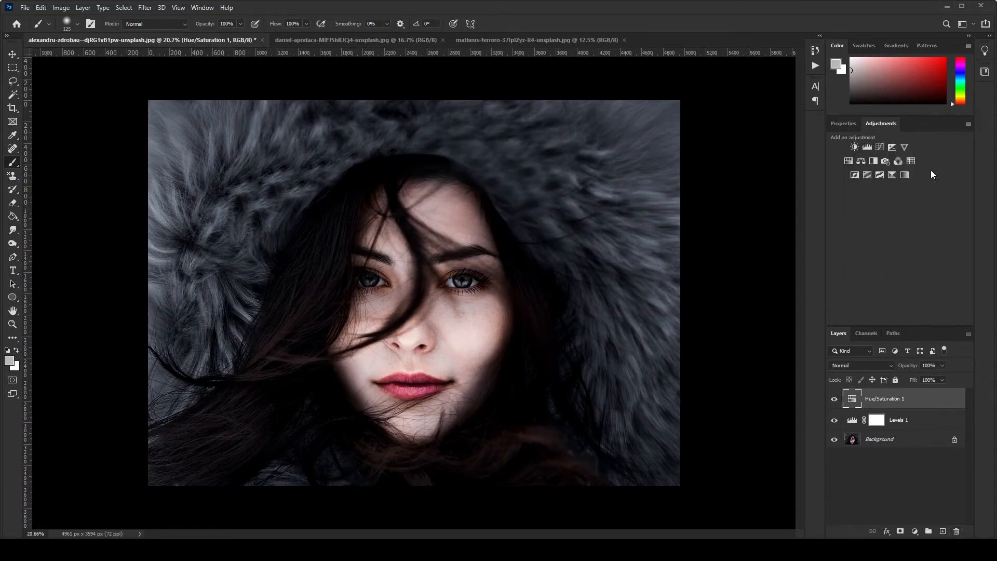
Add a Color Lookup adjustment layer, compare its 3DLUT files, and apply Crisp_Warm.look
{"action": "left_click", "coordinate": [915, 159]}
{"action": "left_click", "coordinate": [890, 202]}
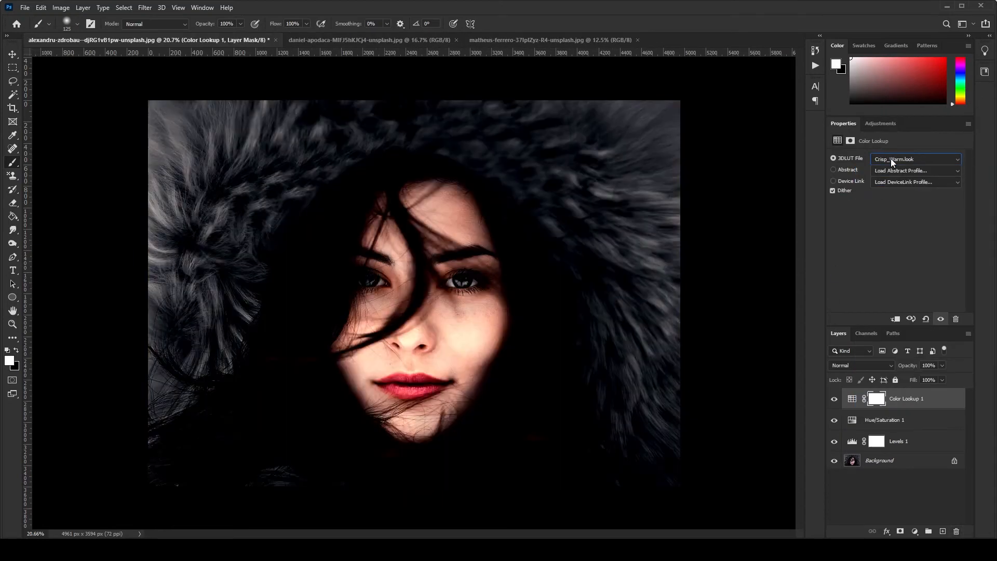
{"action": "key", "text": "Down"}
{"action": "key", "text": "Down"}
{"action": "key", "text": "Down"}
{"action": "key", "text": "Down"}
{"action": "key", "text": "Down"}
{"action": "key", "text": "Down"}
{"action": "key", "text": "Down"}
{"action": "key", "text": "Down"}
{"action": "key", "text": "Down"}
{"action": "key", "text": "Down"}
{"action": "key", "text": "Down"}
{"action": "key", "text": "Down"}
{"action": "key", "text": "Down"}
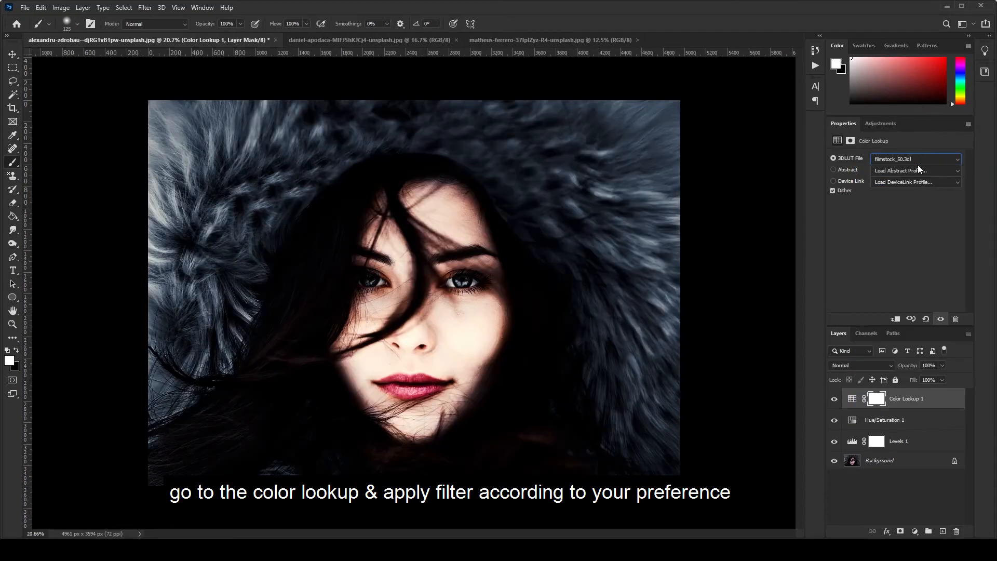
{"action": "key", "text": "Down"}
{"action": "key", "text": "Down"}
{"action": "key", "text": "Down"}
{"action": "key", "text": "Down"}
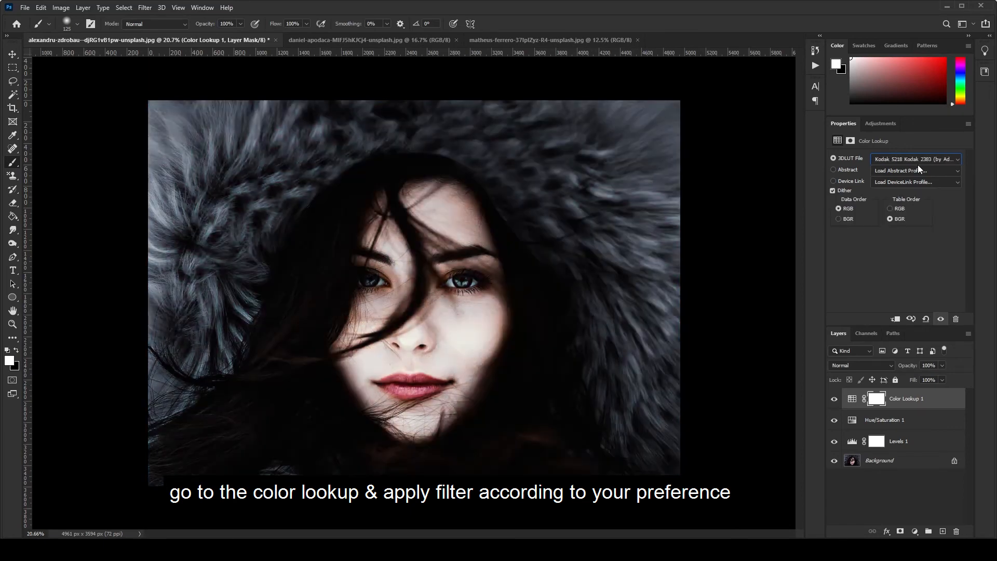
{"action": "key", "text": "Down"}
{"action": "key", "text": "Down"}
{"action": "key", "text": "Down"}
{"action": "key", "text": "Down"}
{"action": "key", "text": "Down"}
{"action": "key", "text": "Down"}
{"action": "key", "text": "Down"}
{"action": "left_click", "coordinate": [918, 163]}
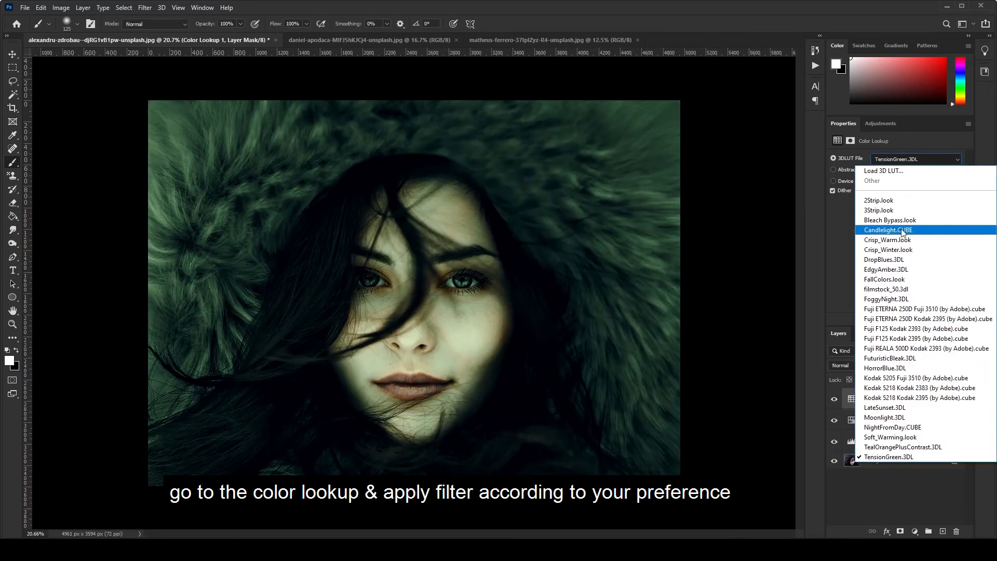
{"action": "left_click", "coordinate": [902, 240]}
Set the Color Lookup layer's blend mode to Lighten and its opacity to 67%
{"action": "left_click", "coordinate": [874, 369]}
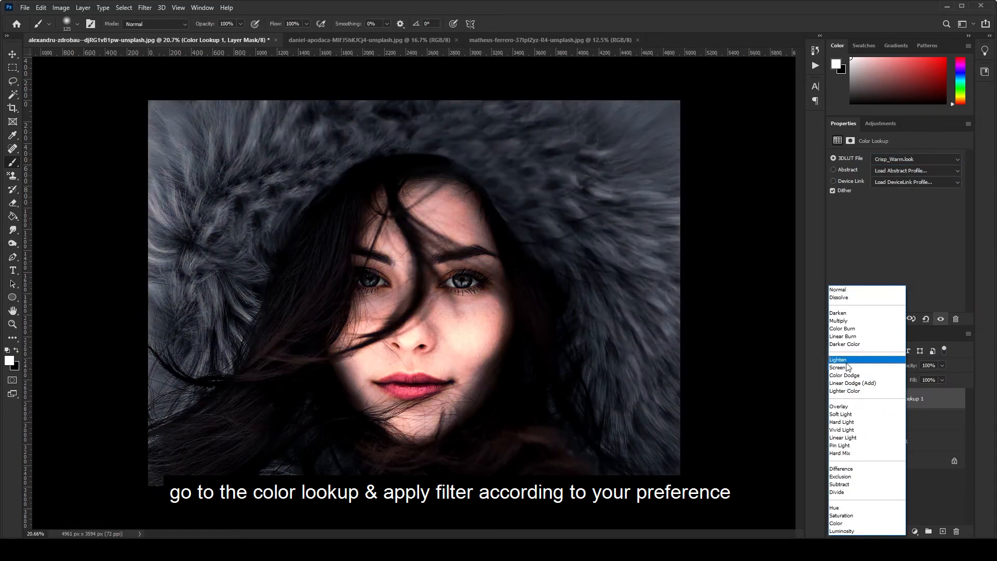
{"action": "left_click", "coordinate": [849, 361]}
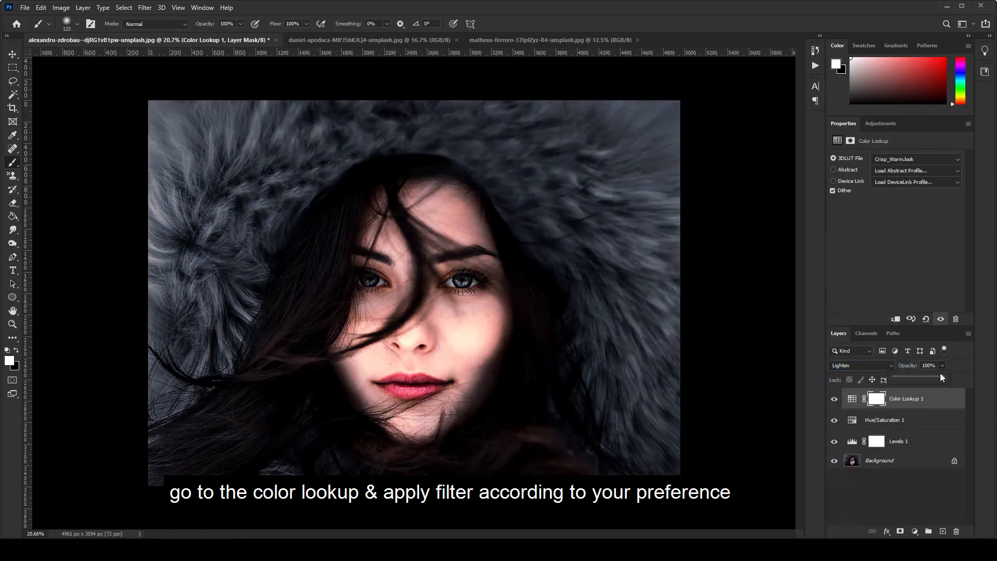
{"action": "left_click", "coordinate": [942, 365]}
{"action": "left_click_drag", "start_coordinate": [943, 382], "coordinate": [921, 382]}
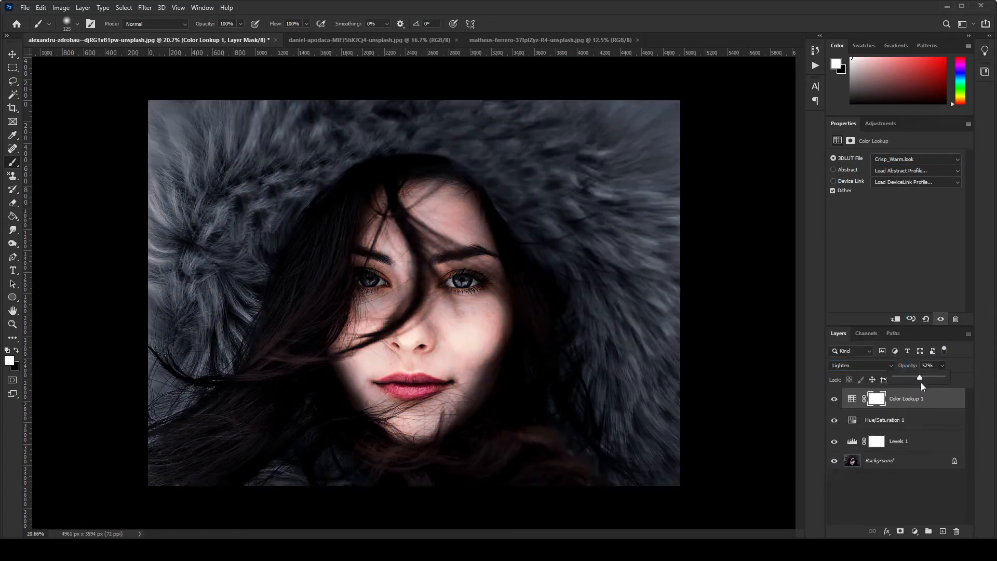
{"action": "left_click", "coordinate": [734, 351]}
{"action": "left_click", "coordinate": [12, 54]}
{"action": "scroll", "coordinate": [414, 292], "scroll_direction": "down", "scroll_amount": 2}
{"action": "scroll", "coordinate": [414, 293], "scroll_direction": "up", "scroll_amount": 4}
{"action": "scroll", "coordinate": [414, 293], "scroll_direction": "down", "scroll_amount": 3}
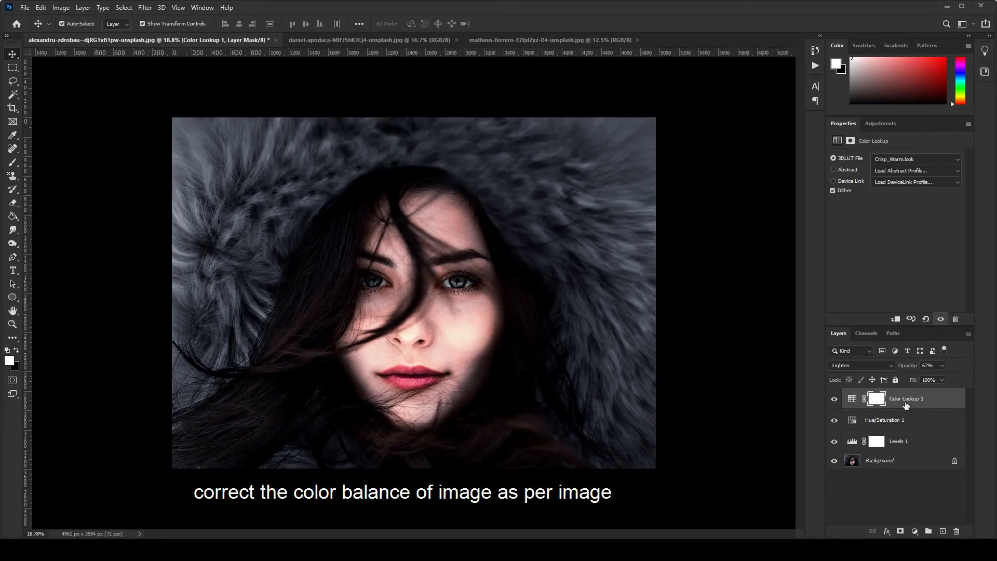
{"action": "left_click", "coordinate": [915, 531]}
{"action": "left_click", "coordinate": [937, 454]}
{"action": "key", "text": "ctrl+z"}
Add a Color Balance adjustment layer, shift its shadows slightly toward cyan, and set their Yellow–Blue value to +1
{"action": "left_click", "coordinate": [915, 531]}
{"action": "left_click", "coordinate": [937, 444]}
{"action": "left_click", "coordinate": [883, 158]}
{"action": "left_click", "coordinate": [883, 166]}
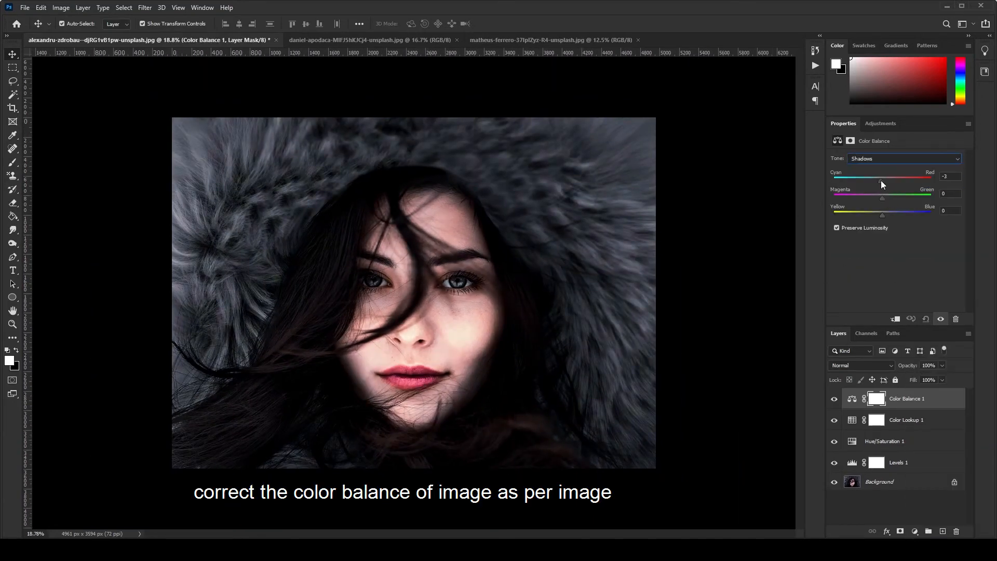
{"action": "left_click", "coordinate": [883, 214]}
Set the Color Balance midtones to 0 for Cyan–Red and +5 for Yellow–Blue
{"action": "left_click", "coordinate": [878, 159]}
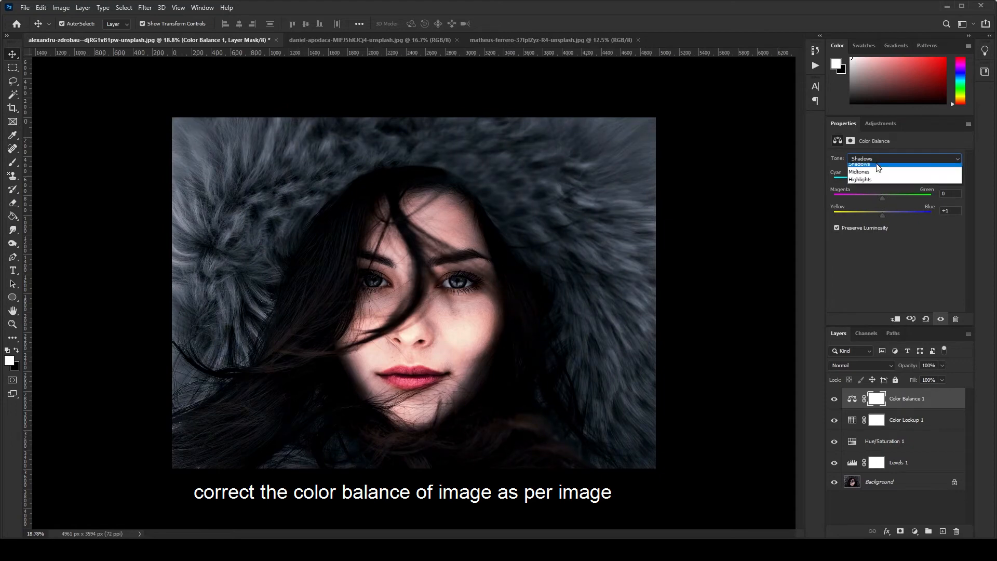
{"action": "left_click", "coordinate": [878, 172]}
{"action": "left_click", "coordinate": [880, 180]}
{"action": "left_click", "coordinate": [882, 214]}
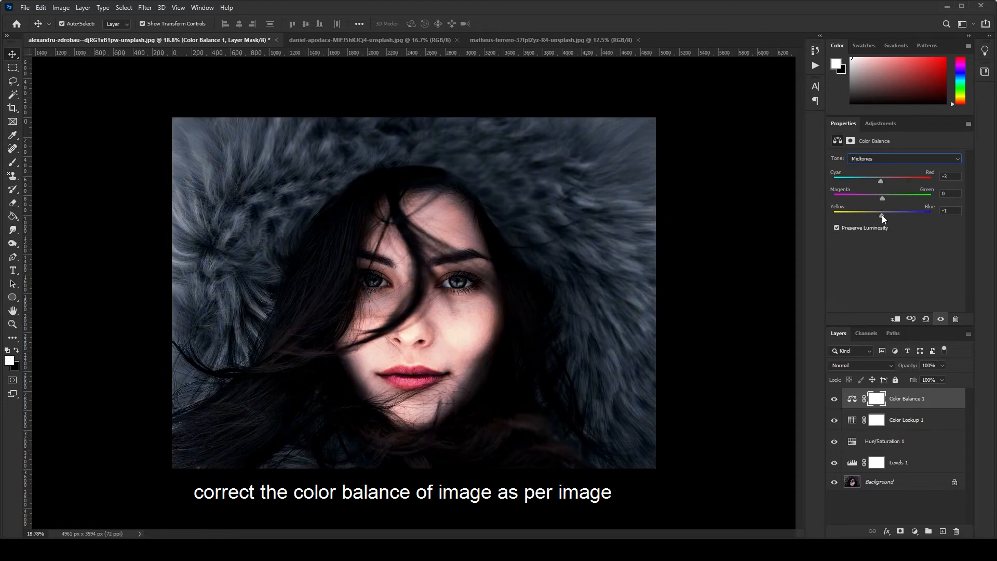
{"action": "left_click", "coordinate": [882, 180]}
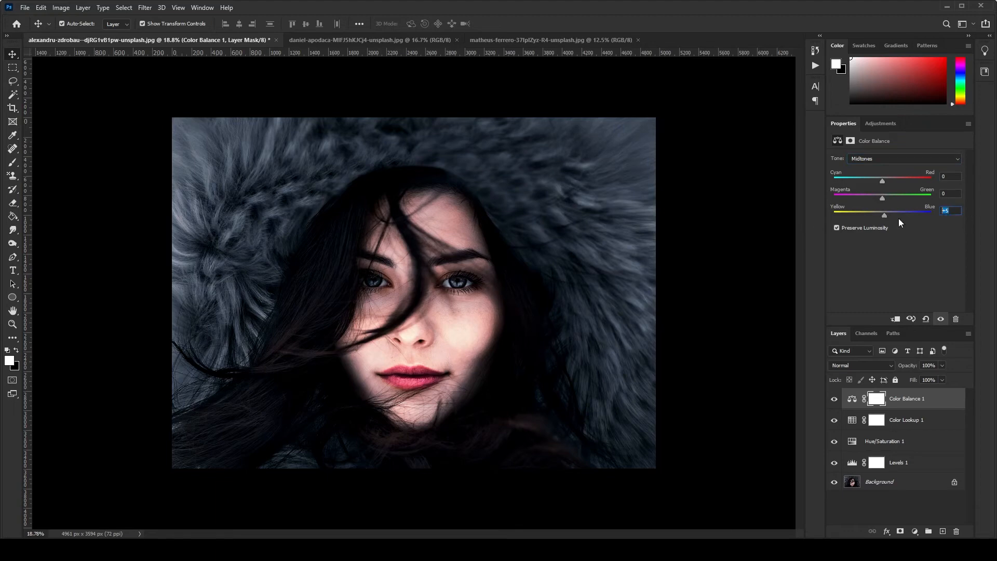
{"action": "left_click", "coordinate": [891, 502]}
Add a second Levels adjustment layer on top with input levels of 2, 0.96 and 240
{"action": "left_click", "coordinate": [915, 530]}
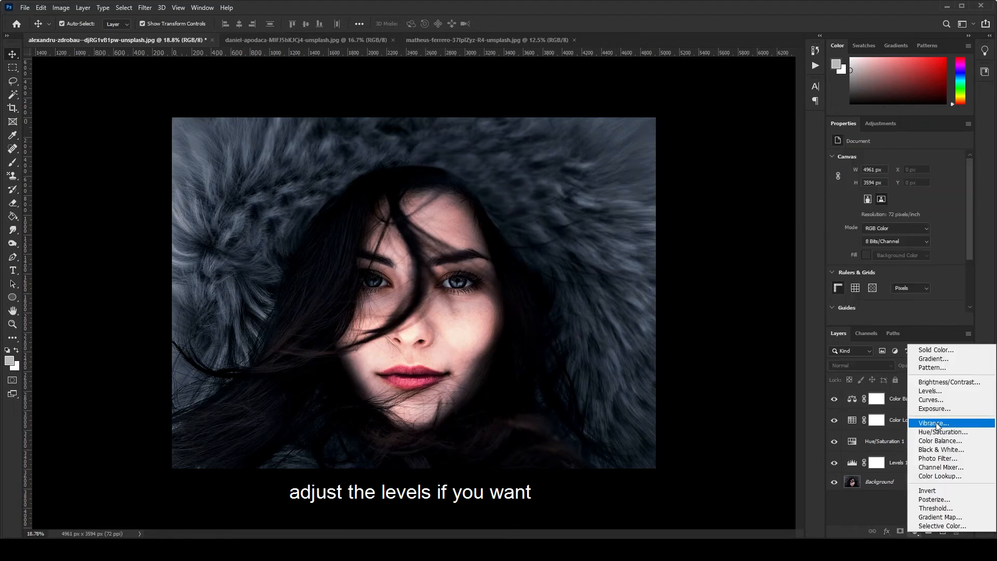
{"action": "left_click", "coordinate": [919, 396]}
{"action": "left_click_drag", "start_coordinate": [904, 233], "coordinate": [849, 233]}
{"action": "left_click_drag", "start_coordinate": [959, 233], "coordinate": [952, 234]}
Compare the portrait before and after grading by hiding and showing all adjustment layers
{"action": "key", "text": "ctrl+0"}
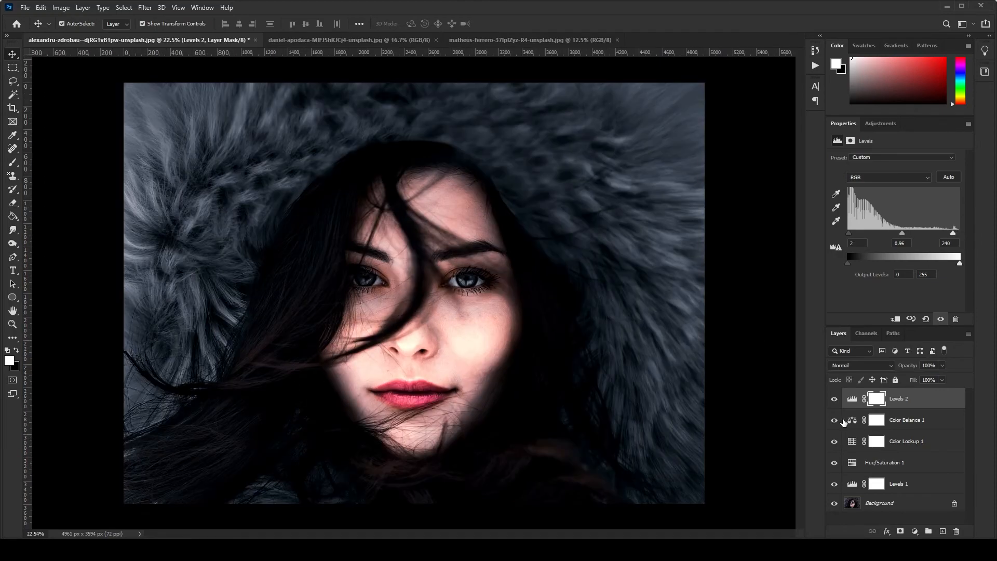
{"action": "left_click_drag", "start_coordinate": [834, 398], "coordinate": [834, 456]}
{"action": "left_click_drag", "start_coordinate": [834, 457], "coordinate": [834, 484]}
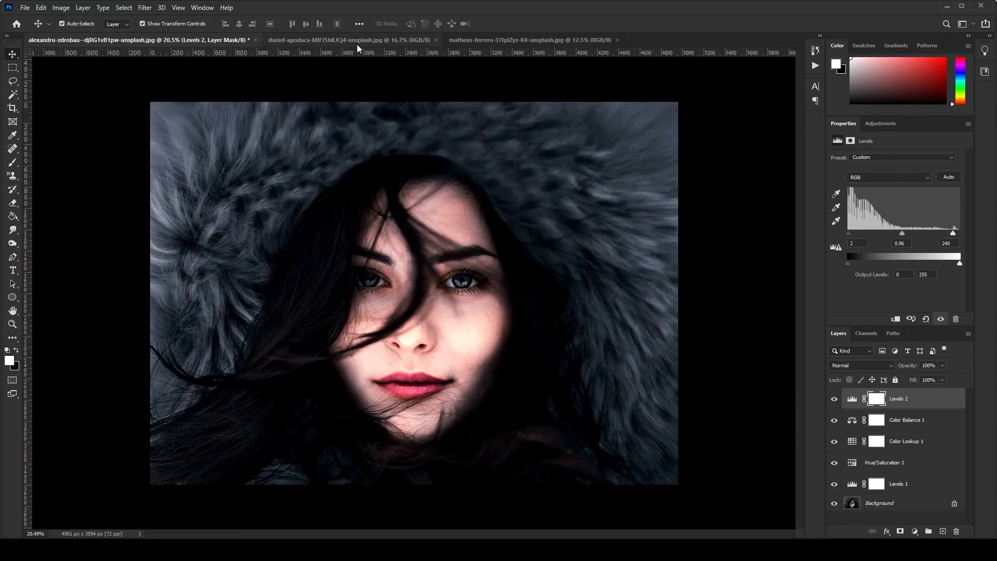
Switch to the open photo of the woman in the DREAM tank top
{"action": "left_click", "coordinate": [357, 42]}
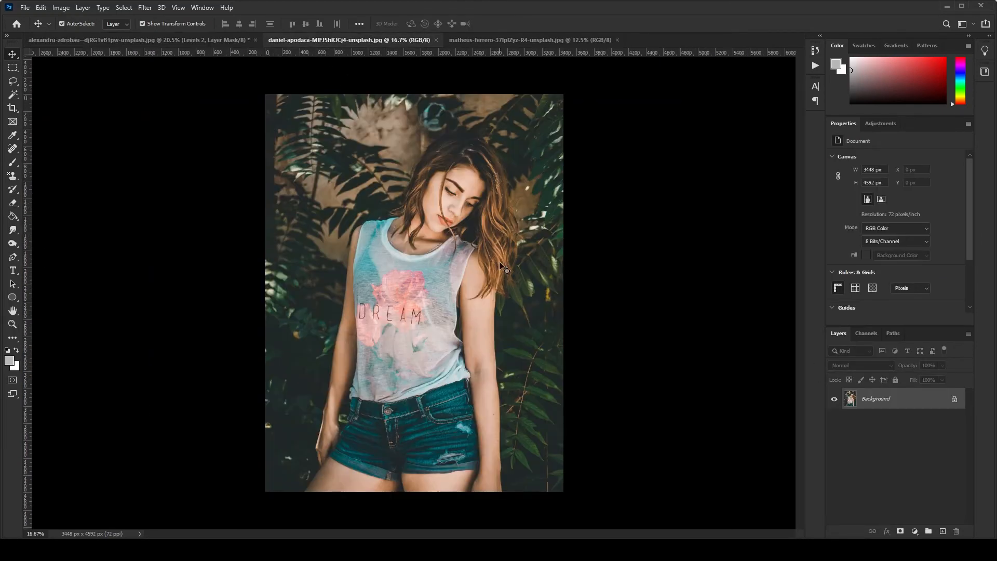
Try the saved "black moody 02" user preset on the Background layer with the Camera Raw Filter
{"action": "left_click", "coordinate": [145, 7]}
{"action": "left_click", "coordinate": [161, 69]}
{"action": "left_click", "coordinate": [908, 152]}
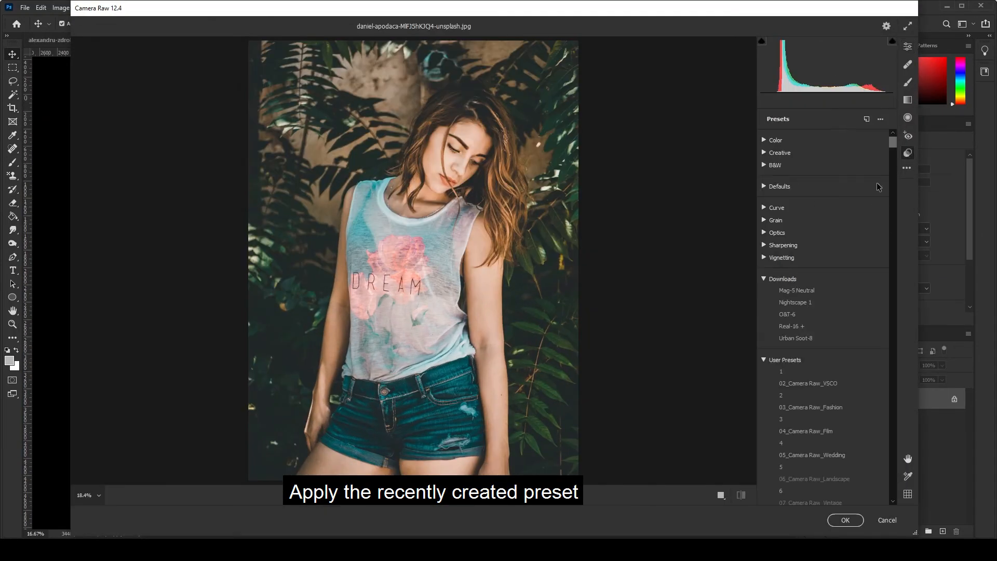
{"action": "left_click_drag", "start_coordinate": [893, 145], "coordinate": [893, 497]}
{"action": "left_click", "coordinate": [819, 471]}
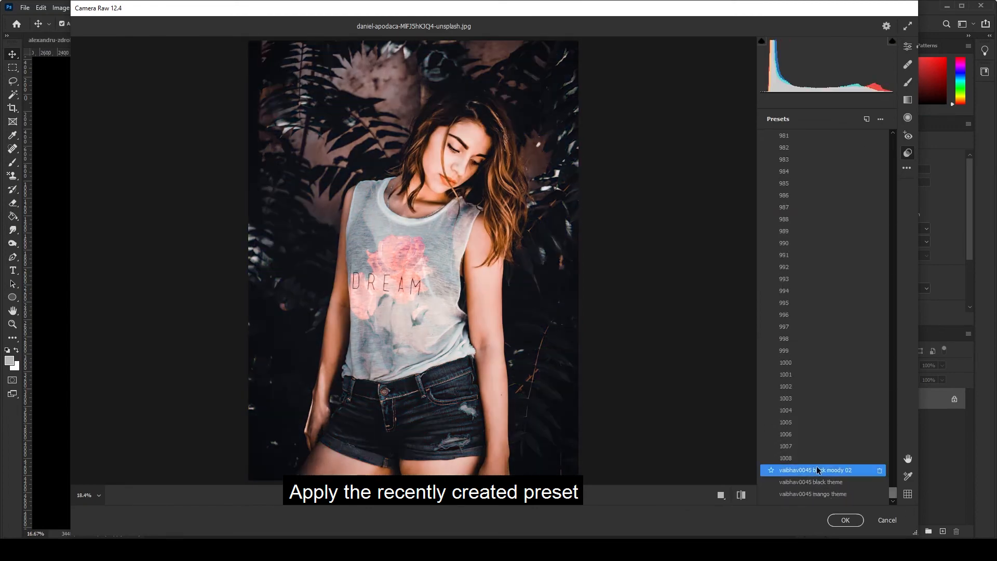
{"action": "left_click", "coordinate": [845, 520]}
{"action": "key", "text": "ctrl+z"}
Duplicate the Background layer and apply the saved "black moody 02" preset to the copy with the Camera Raw Filter
{"action": "key", "text": "ctrl+j"}
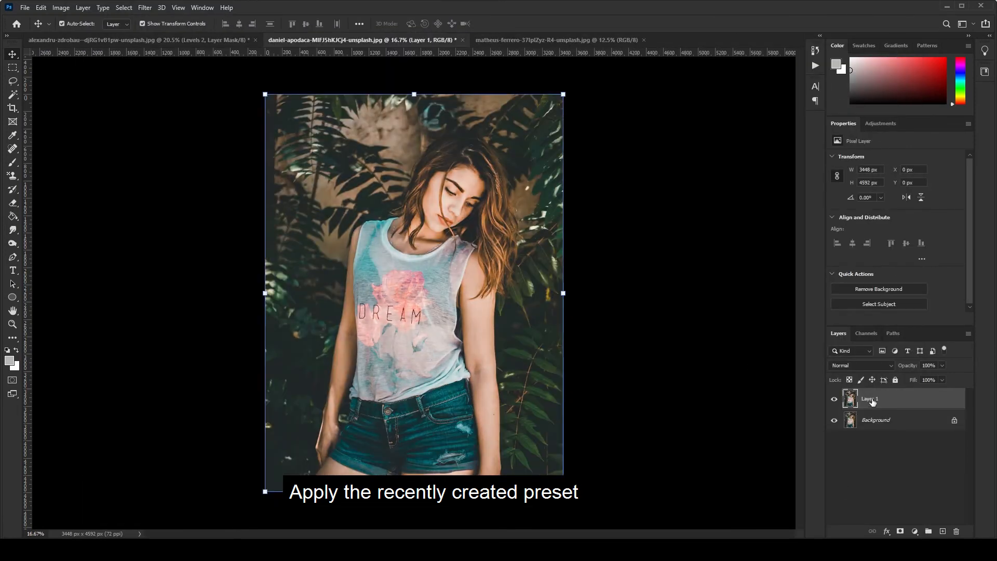
{"action": "left_click", "coordinate": [143, 7]}
{"action": "left_click", "coordinate": [166, 70]}
{"action": "left_click", "coordinate": [908, 153]}
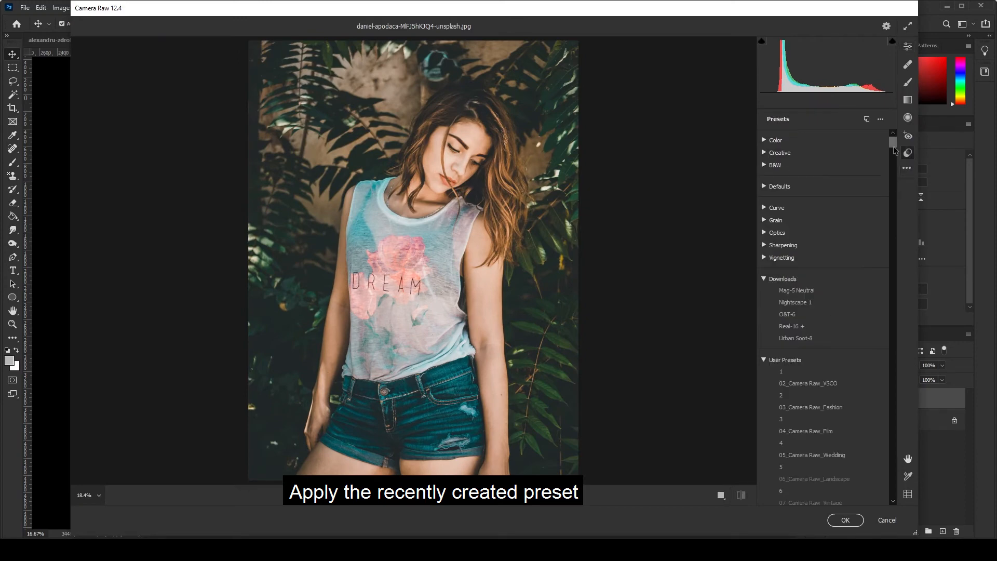
{"action": "left_click", "coordinate": [847, 471]}
{"action": "left_click", "coordinate": [845, 520]}
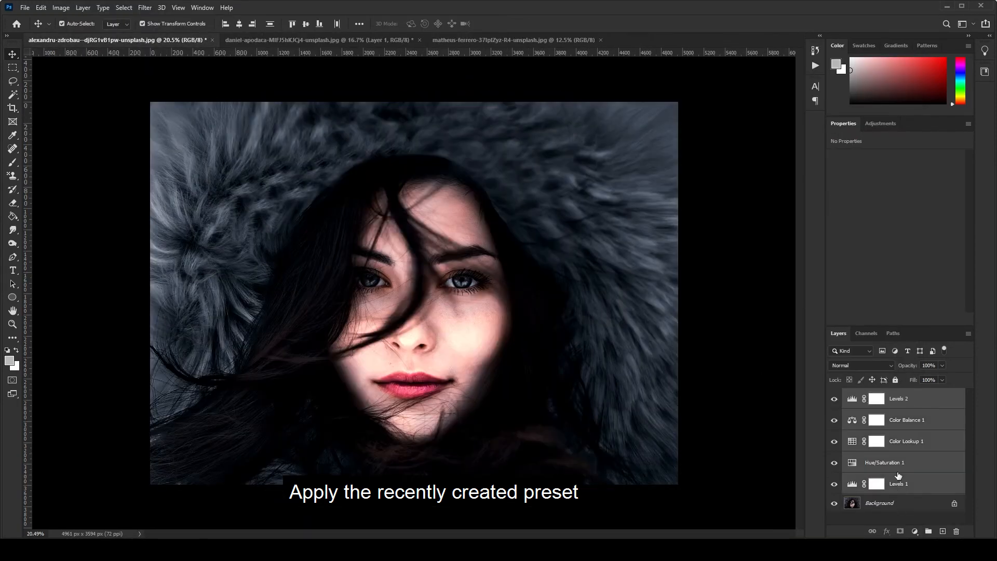
Copy the five adjustment layers from the first portrait into the tank top photo above Layer 1 and hide them
{"action": "left_click_drag", "start_coordinate": [894, 416], "coordinate": [392, 184]}
{"action": "left_click_drag", "start_coordinate": [834, 399], "coordinate": [835, 483]}
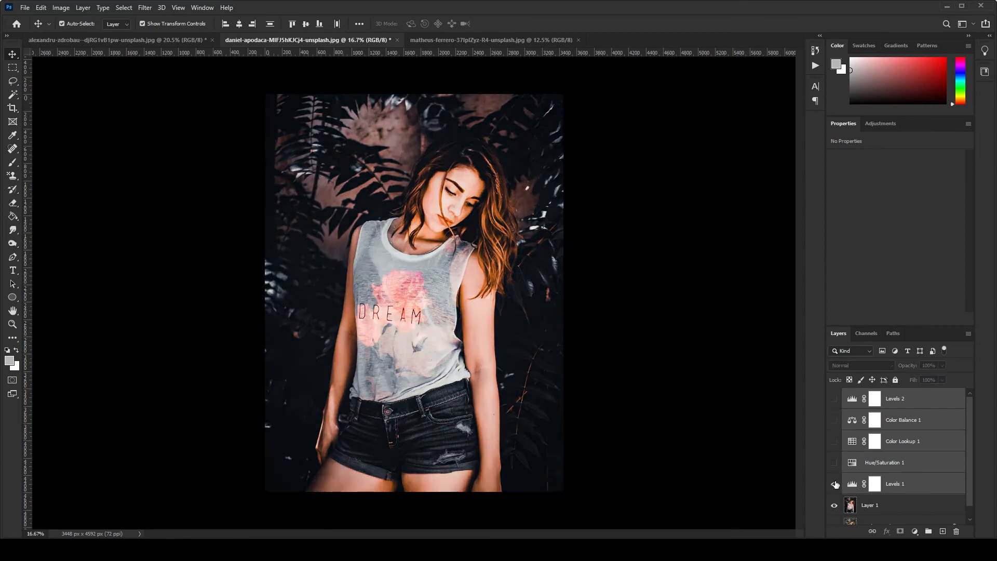
Show the Levels 1 layer and set its shadow input to 0 and highlight input to 255
{"action": "left_click", "coordinate": [835, 483]}
{"action": "left_click", "coordinate": [853, 484]}
{"action": "left_click_drag", "start_coordinate": [949, 233], "coordinate": [960, 233]}
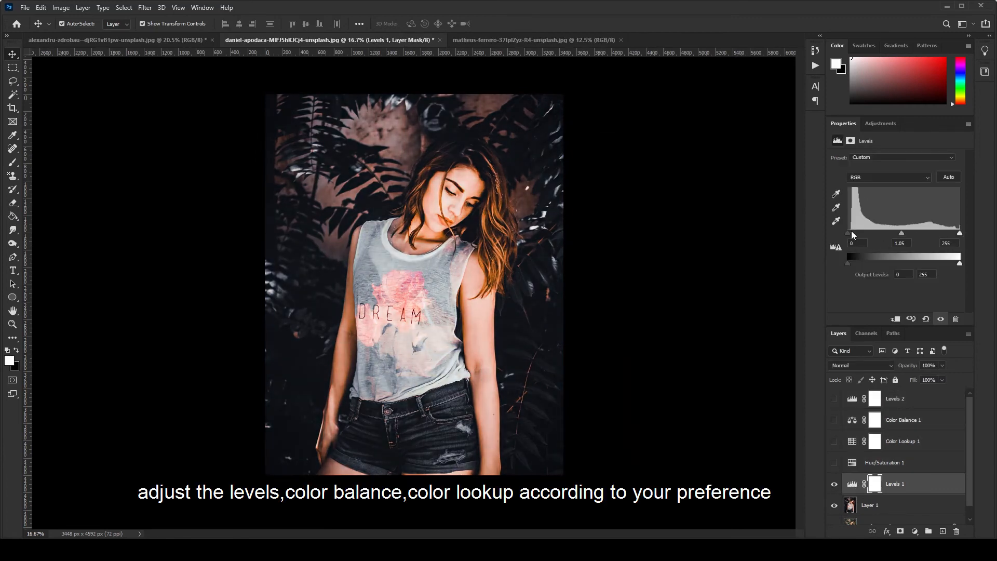
{"action": "left_click_drag", "start_coordinate": [848, 234], "coordinate": [851, 235]}
Show and inspect the Hue/Saturation 1 layer, and delete it
{"action": "left_click", "coordinate": [834, 462]}
{"action": "left_click", "coordinate": [852, 463]}
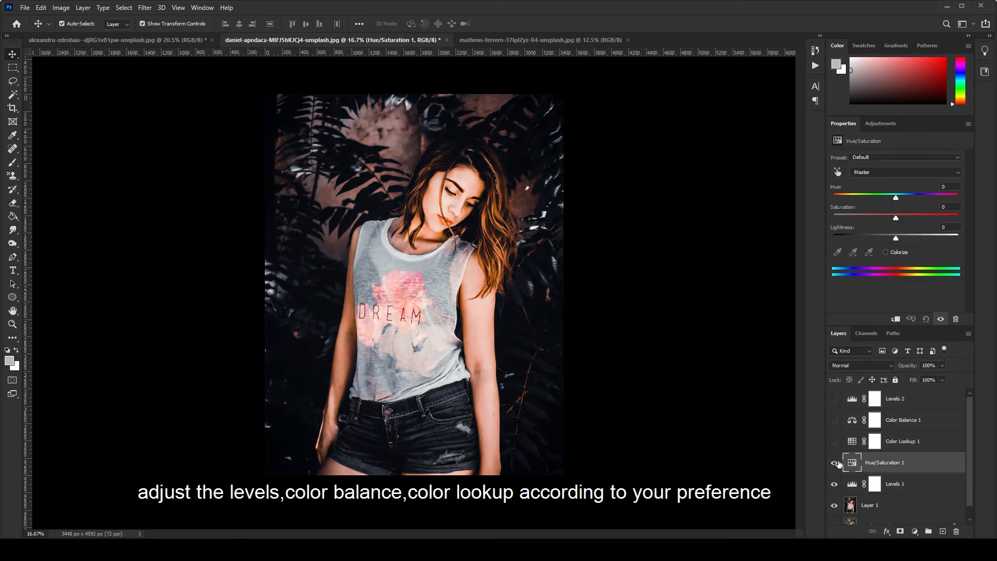
{"action": "left_click", "coordinate": [902, 173]}
{"action": "left_click", "coordinate": [902, 178]}
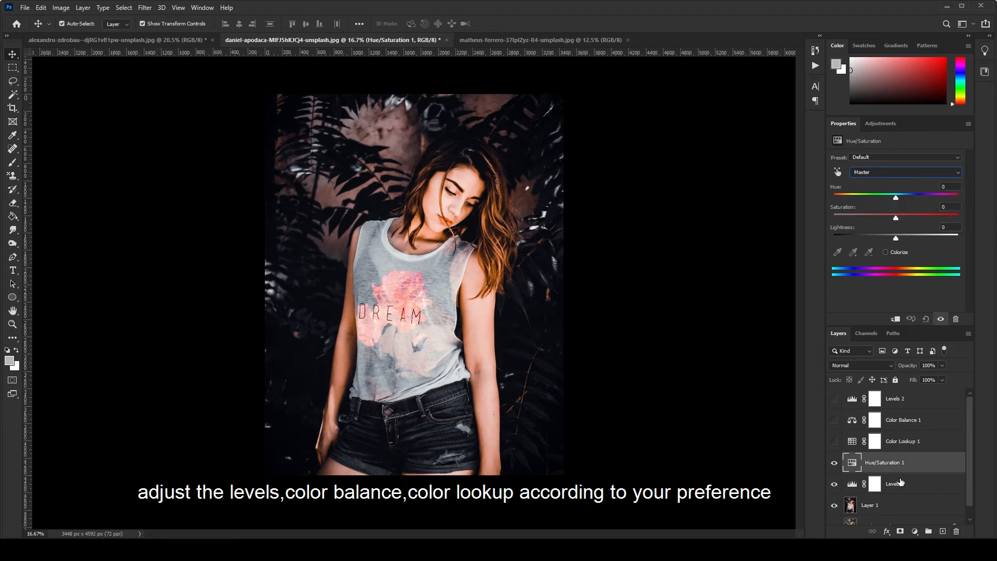
{"action": "left_click", "coordinate": [956, 531]}
{"action": "left_click", "coordinate": [450, 204]}
Show the Color Lookup 1 layer and lower its opacity to 0%
{"action": "left_click", "coordinate": [835, 441]}
{"action": "left_click", "coordinate": [852, 441]}
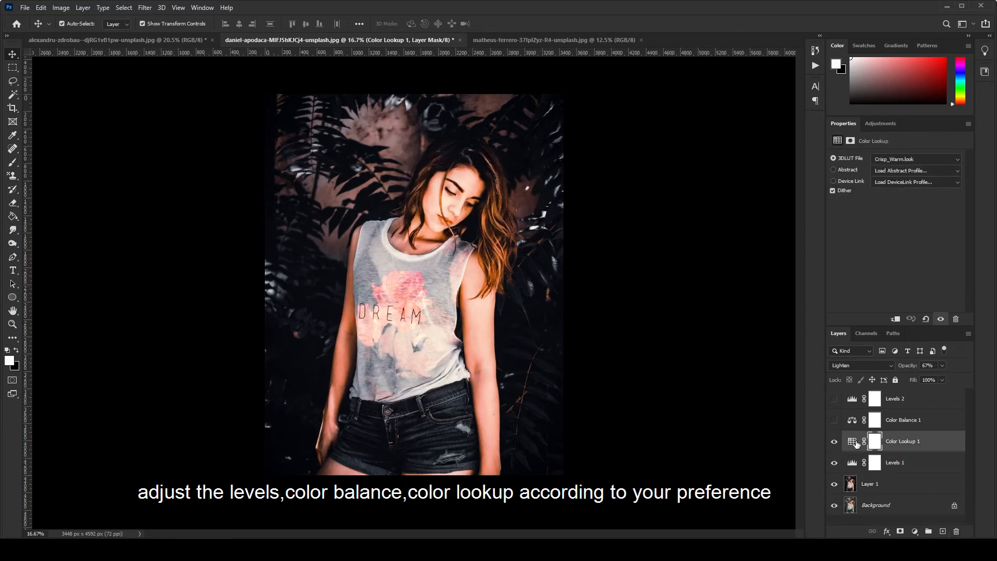
{"action": "left_click", "coordinate": [941, 365]}
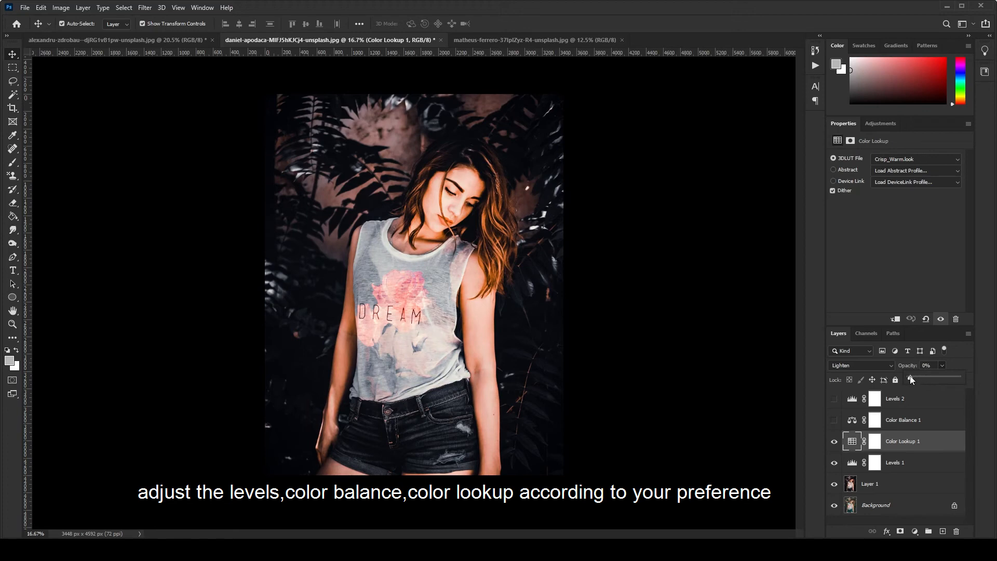
Show the Color Balance 1 layer and set its midtone and shadow values to 0
{"action": "left_click", "coordinate": [835, 420]}
{"action": "left_click", "coordinate": [904, 419]}
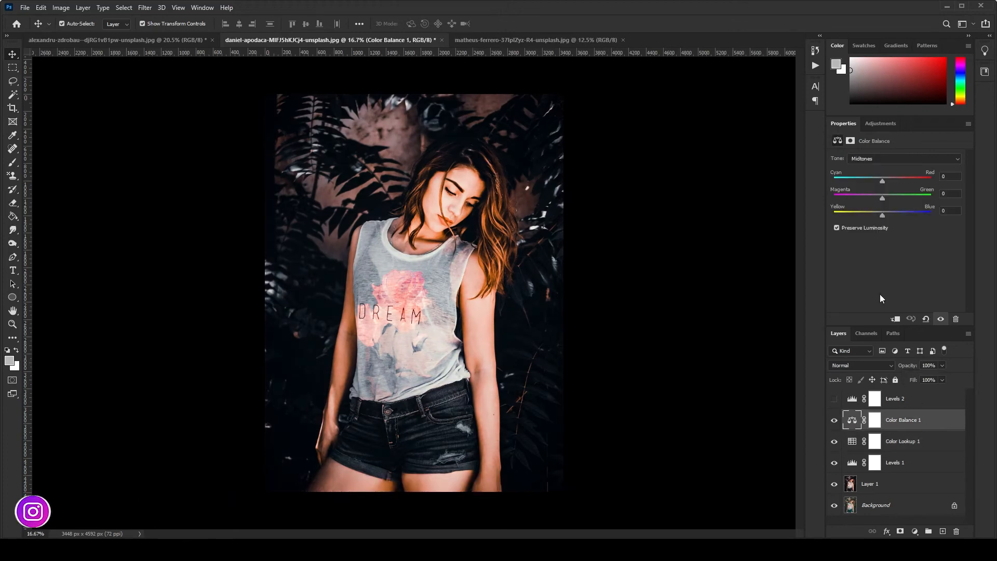
{"action": "left_click_drag", "start_coordinate": [880, 180], "coordinate": [883, 182]}
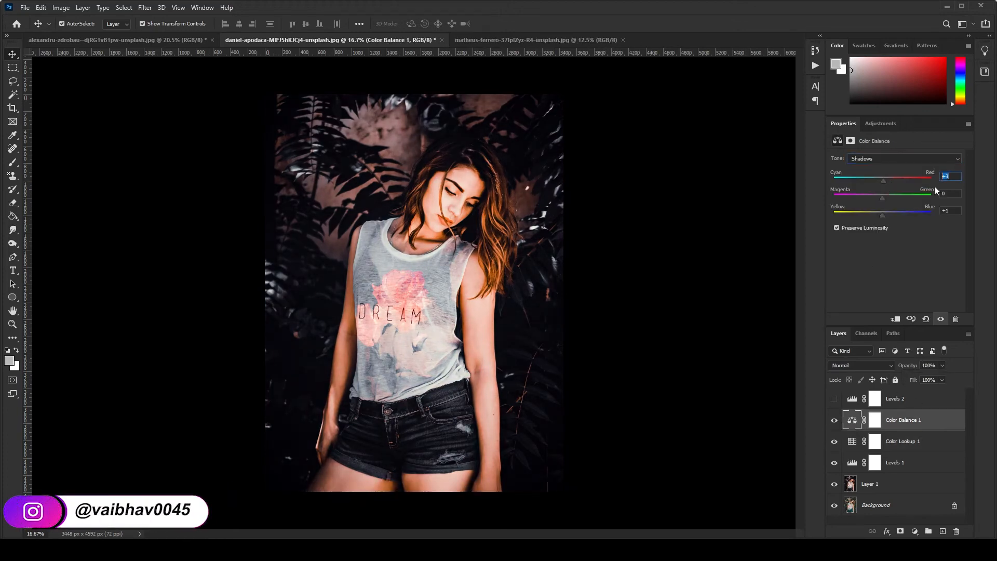
Show the Levels 2 layer and set its shadow input to 0 and highlight input to 255
{"action": "left_click", "coordinate": [834, 399]}
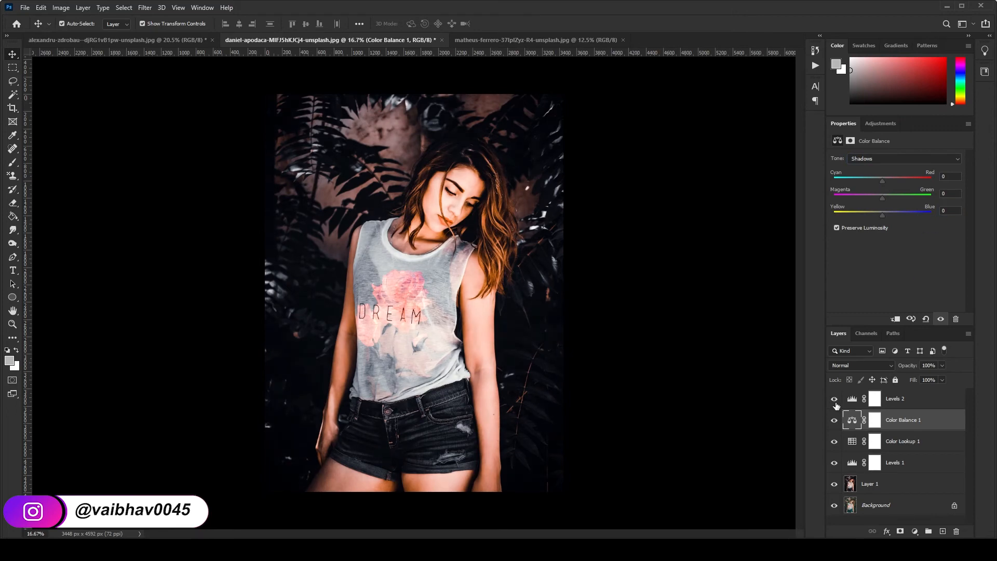
{"action": "left_click", "coordinate": [852, 398]}
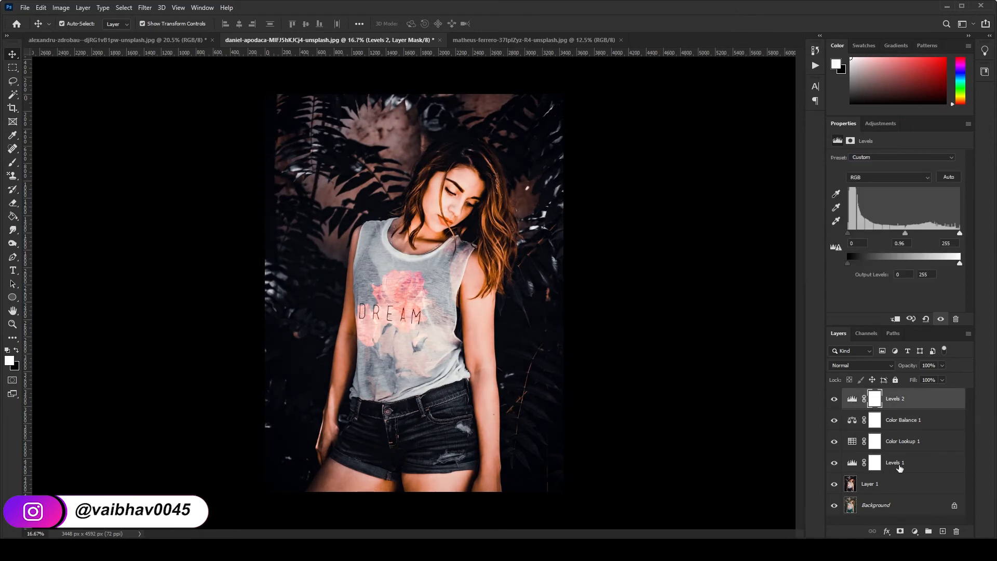
Compare the tank top photo before and after by hiding and showing Layer 1 and its adjustment layers
{"action": "left_click", "coordinate": [870, 484]}
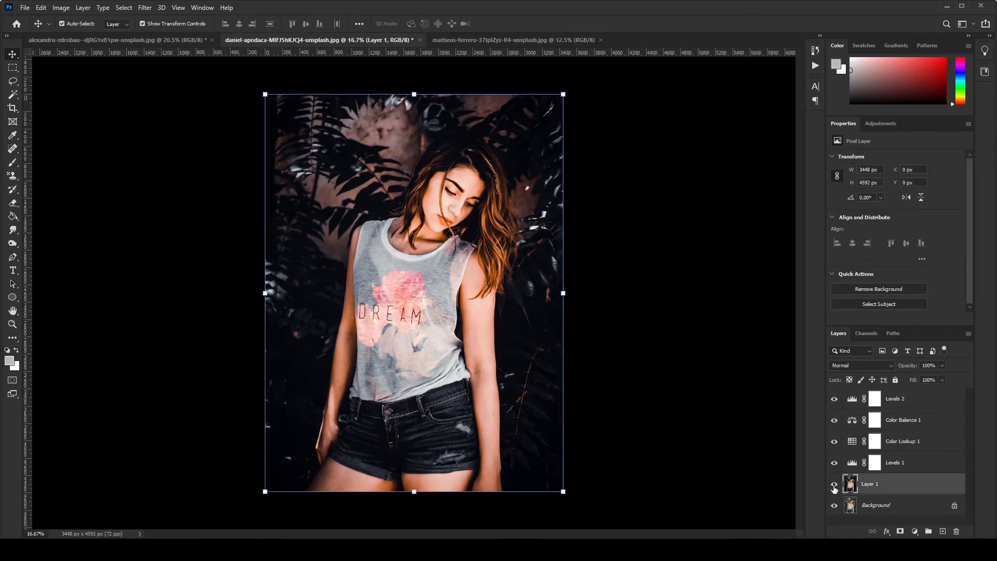
{"action": "left_click_drag", "start_coordinate": [834, 486], "coordinate": [832, 398]}
{"action": "left_click_drag", "start_coordinate": [833, 399], "coordinate": [835, 484]}
Switch to the matheus-ferrero photo and apply the saved "black moody 02" user preset to its Background layer with the Camera Raw Filter
{"action": "left_click", "coordinate": [483, 42]}
{"action": "left_click", "coordinate": [145, 8]}
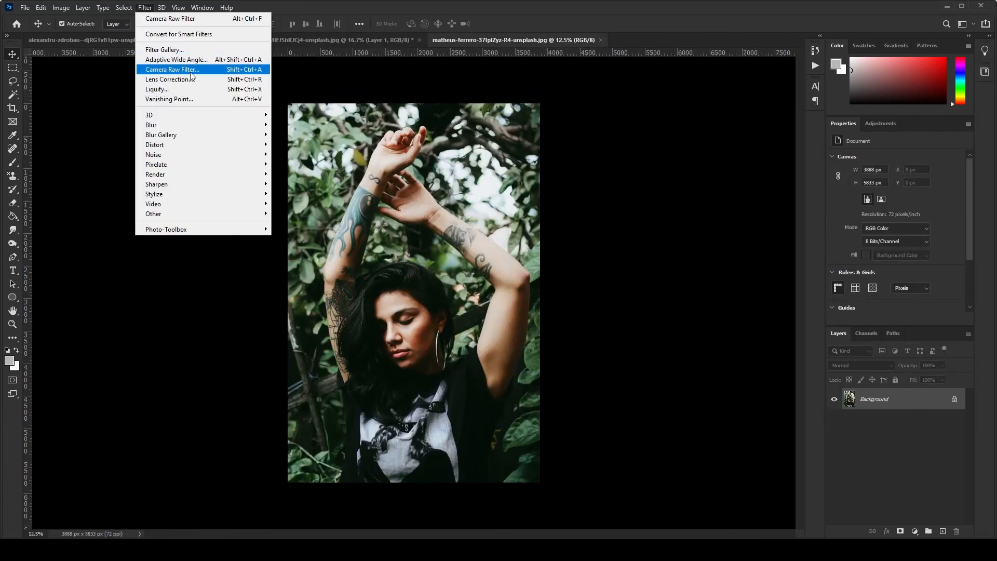
{"action": "left_click", "coordinate": [188, 69]}
{"action": "left_click", "coordinate": [906, 167]}
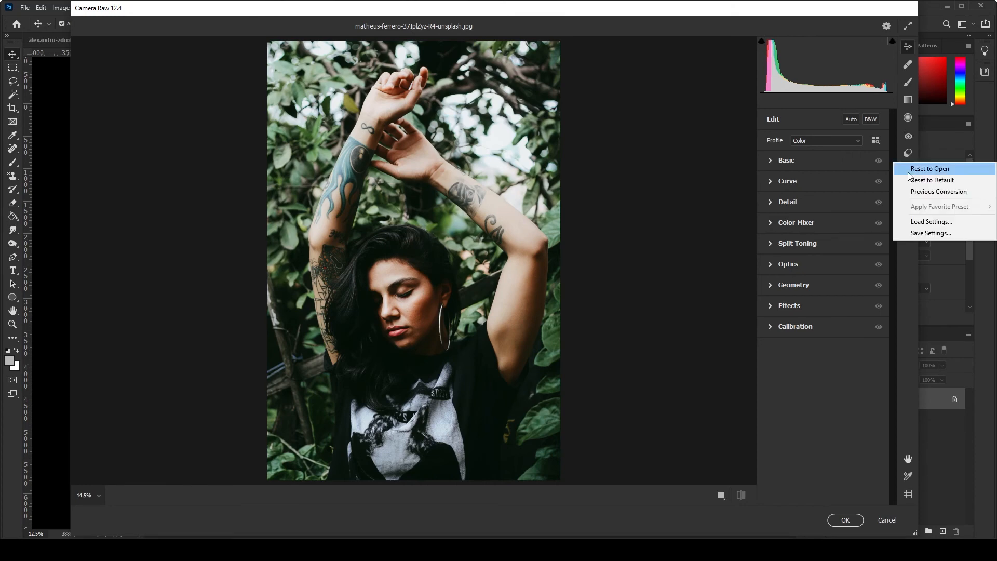
{"action": "left_click", "coordinate": [908, 152]}
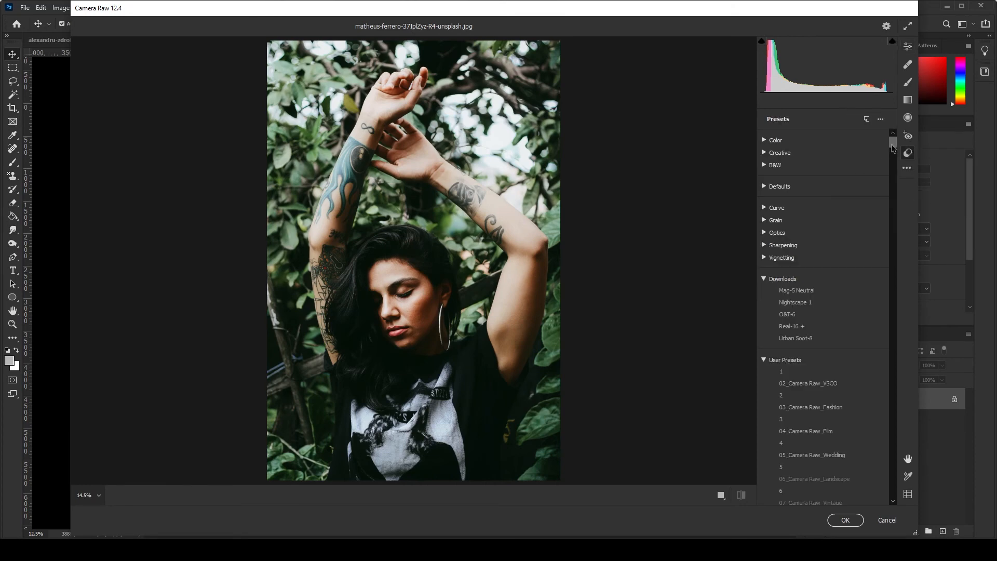
{"action": "left_click_drag", "start_coordinate": [892, 148], "coordinate": [893, 493]}
{"action": "left_click", "coordinate": [829, 471]}
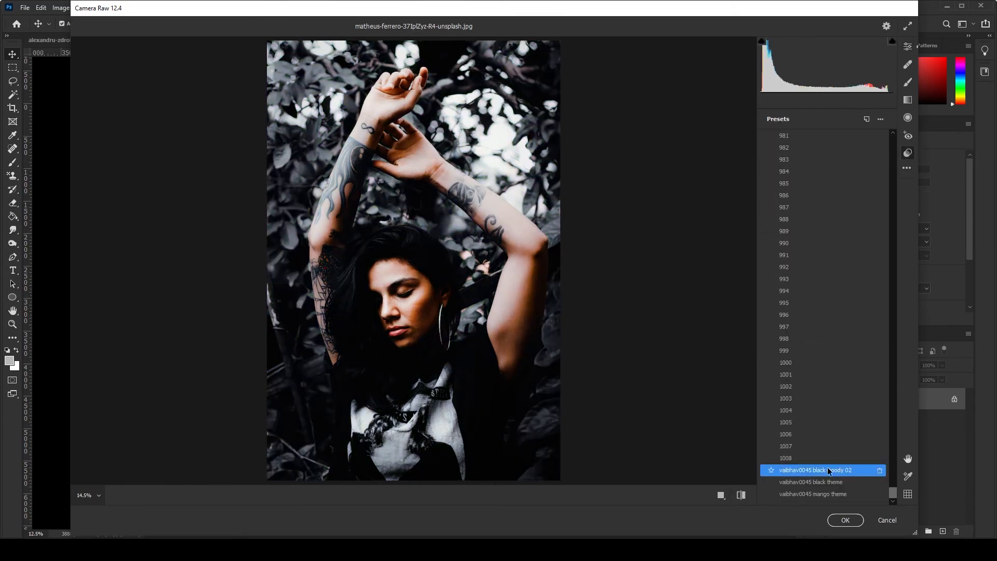
{"action": "left_click", "coordinate": [845, 519]}
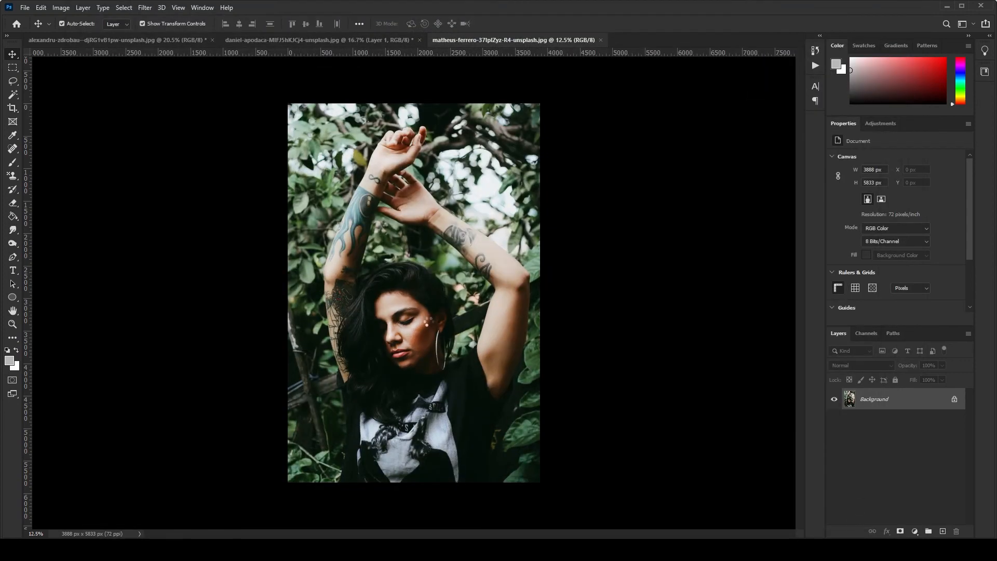
{"action": "scroll", "coordinate": [367, 352], "scroll_direction": "up", "scroll_amount": 3}
{"action": "scroll", "coordinate": [370, 355], "scroll_direction": "down", "scroll_amount": 1}
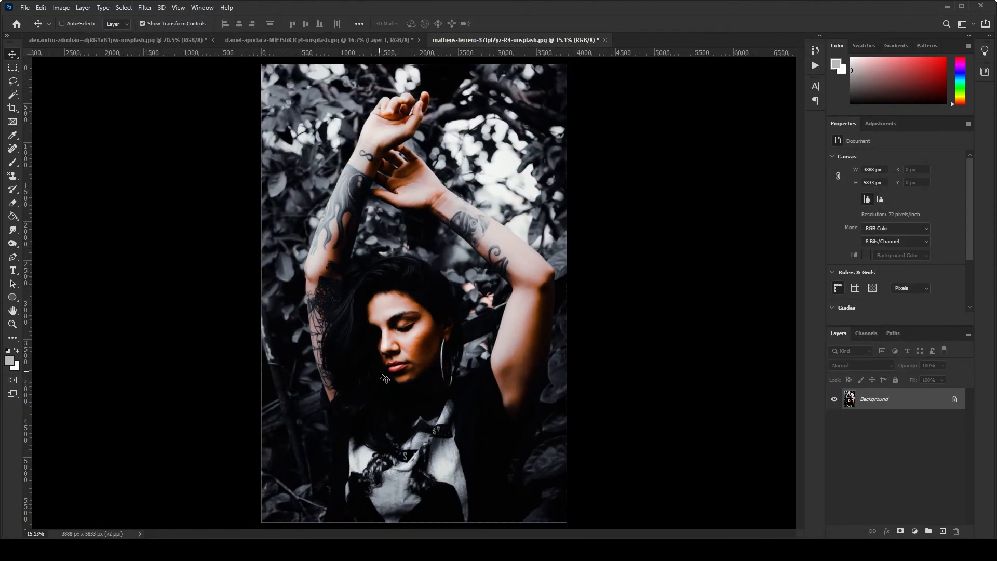
Copy the Levels 1, Color Lookup 1, Color Balance 1 and Levels 2 layers from the daniel-apodaca photo into the matheus-ferrero photo
{"action": "left_click", "coordinate": [385, 37]}
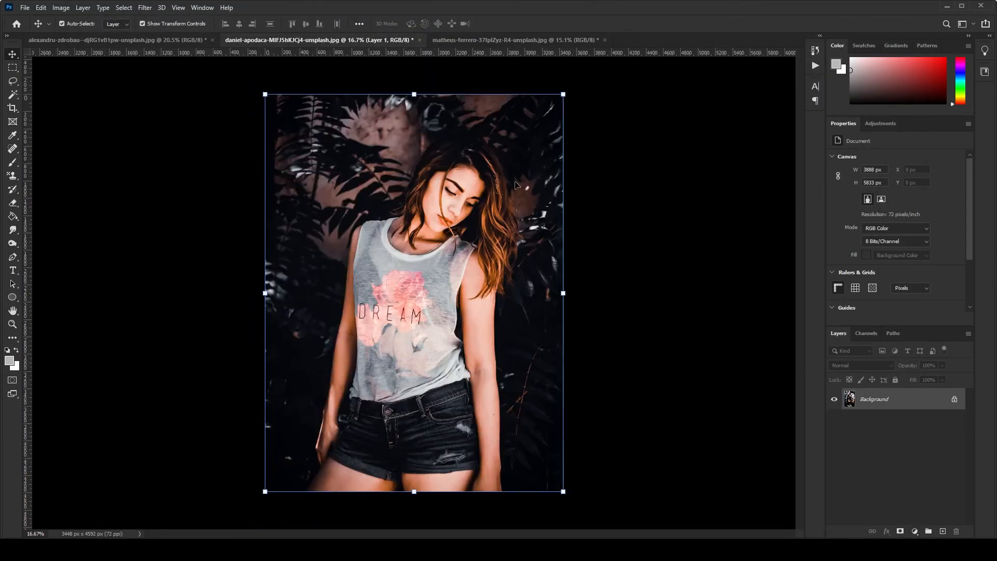
{"action": "left_click", "coordinate": [906, 461]}
{"action": "left_click", "coordinate": [906, 404], "text": "shift"}
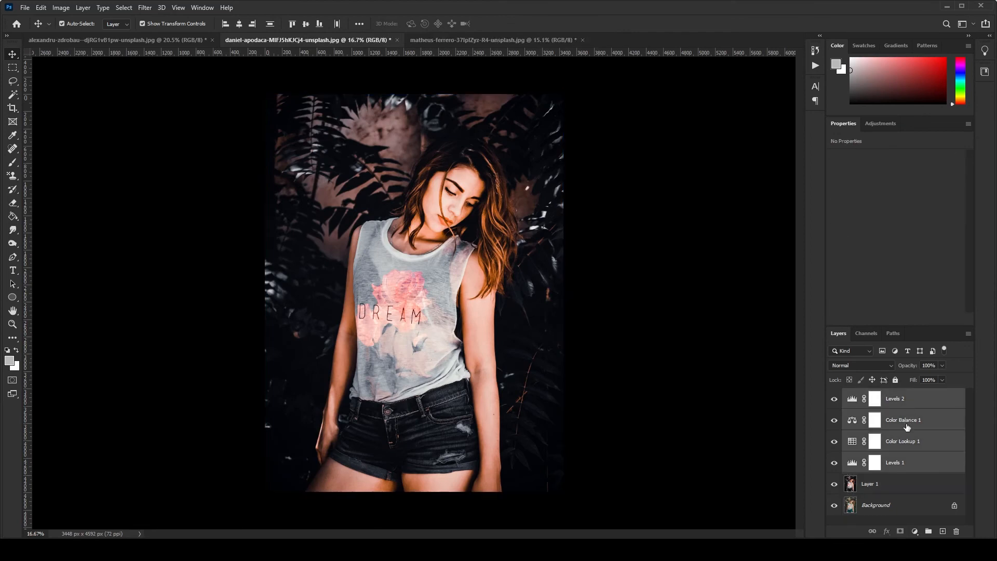
{"action": "left_click_drag", "start_coordinate": [909, 421], "coordinate": [457, 235]}
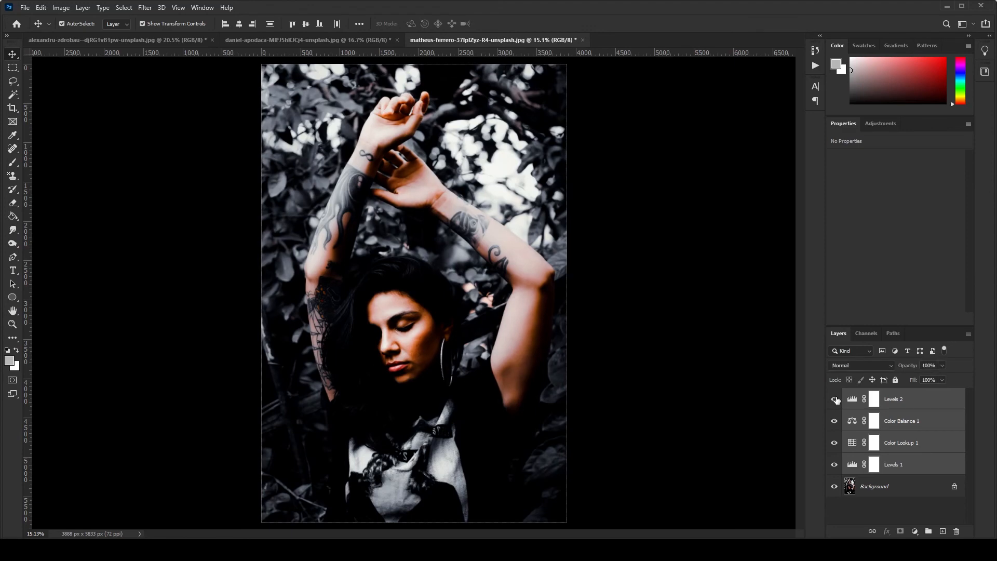
Hide the copied adjustment layers, show Levels 1 again and fine-tune its shadow input
{"action": "left_click_drag", "start_coordinate": [836, 411], "coordinate": [836, 464]}
{"action": "left_click", "coordinate": [874, 464]}
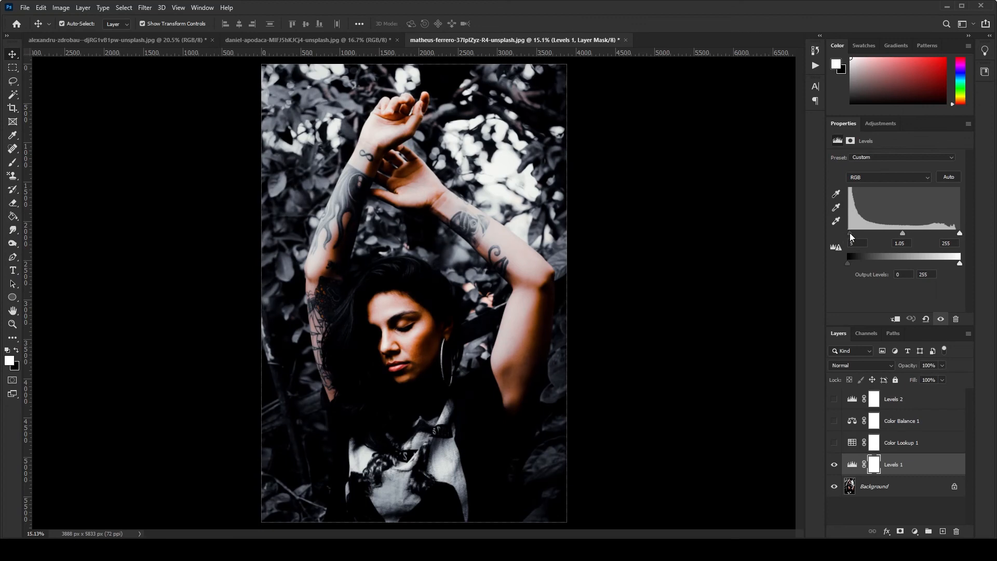
{"action": "left_click_drag", "start_coordinate": [851, 236], "coordinate": [850, 236]}
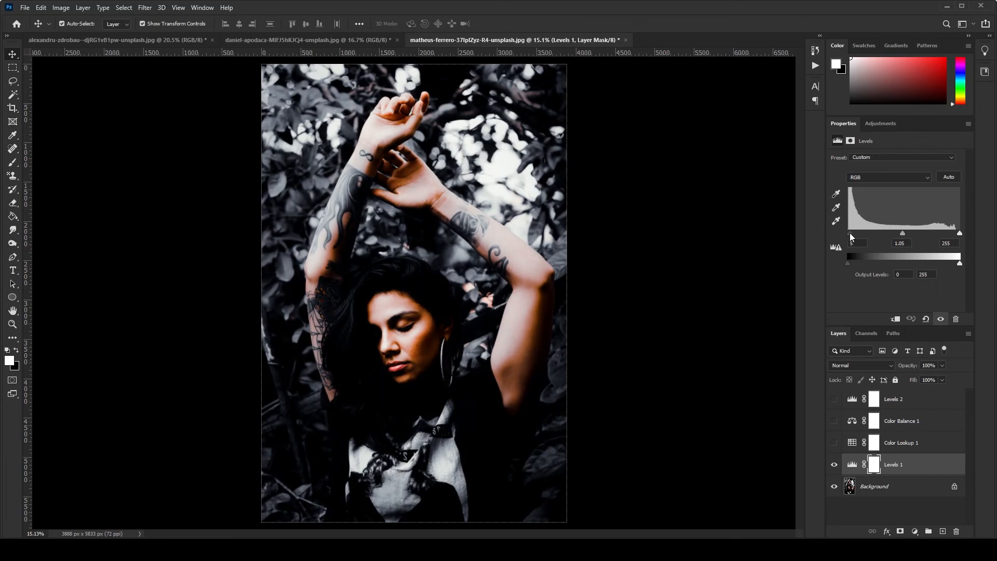
Show the Color Lookup 1, Color Balance 1 and Levels 2 layers again
{"action": "left_click", "coordinate": [834, 443]}
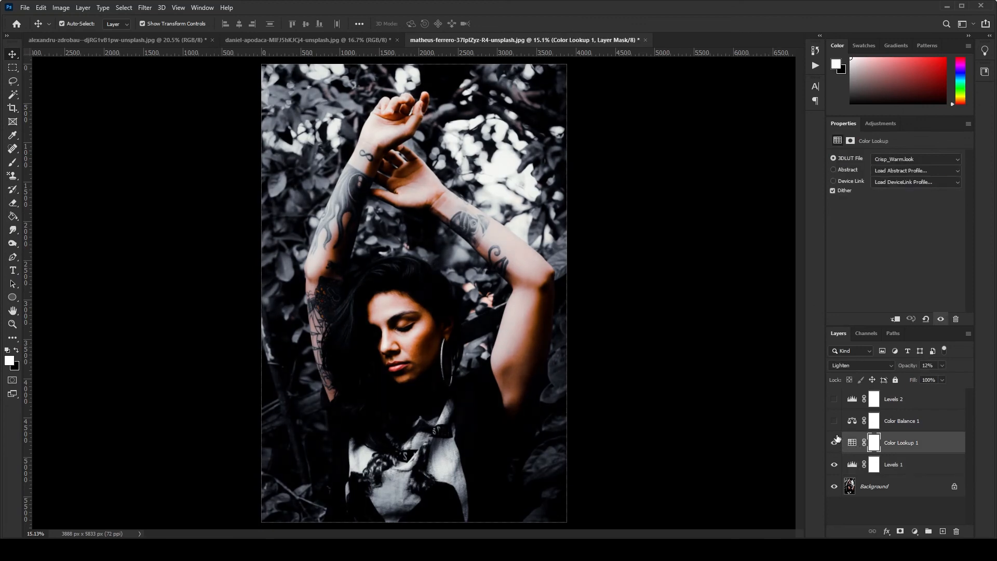
{"action": "left_click", "coordinate": [834, 420]}
{"action": "left_click", "coordinate": [834, 420]}
Compare the matheus-ferrero photo with and without its adjustment layers by hiding and showing them, and review the whole image
{"action": "scroll", "coordinate": [402, 310], "scroll_direction": "down", "scroll_amount": 3}
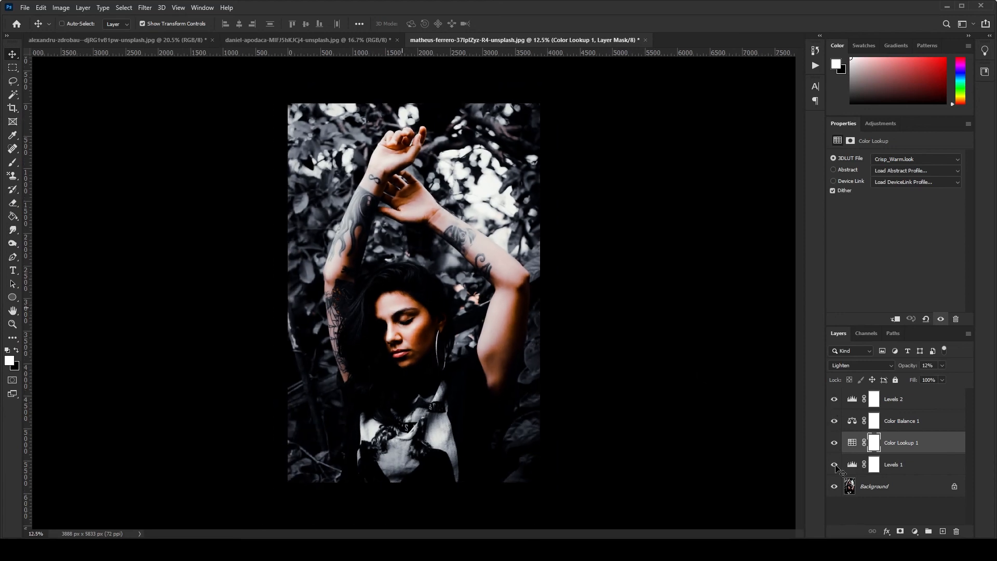
{"action": "mouse_move", "coordinate": [835, 466]}
{"action": "left_mouse_down"}
{"action": "mouse_move", "coordinate": [834, 401]}
{"action": "mouse_move", "coordinate": [836, 462]}
{"action": "left_mouse_up"}
{"action": "scroll", "coordinate": [358, 244], "scroll_direction": "down", "scroll_amount": 2}
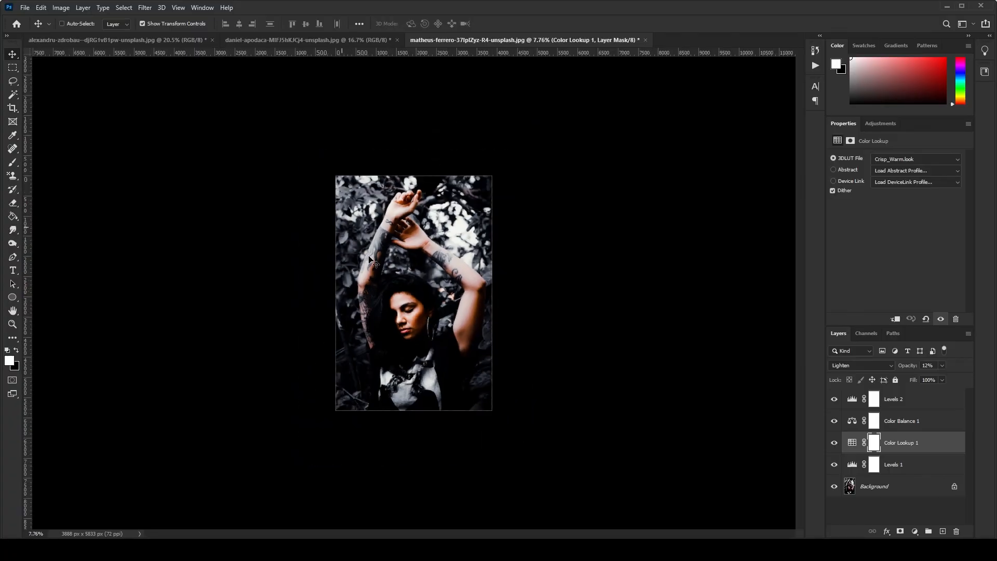
{"action": "scroll", "coordinate": [373, 262], "scroll_direction": "up", "scroll_amount": 4}
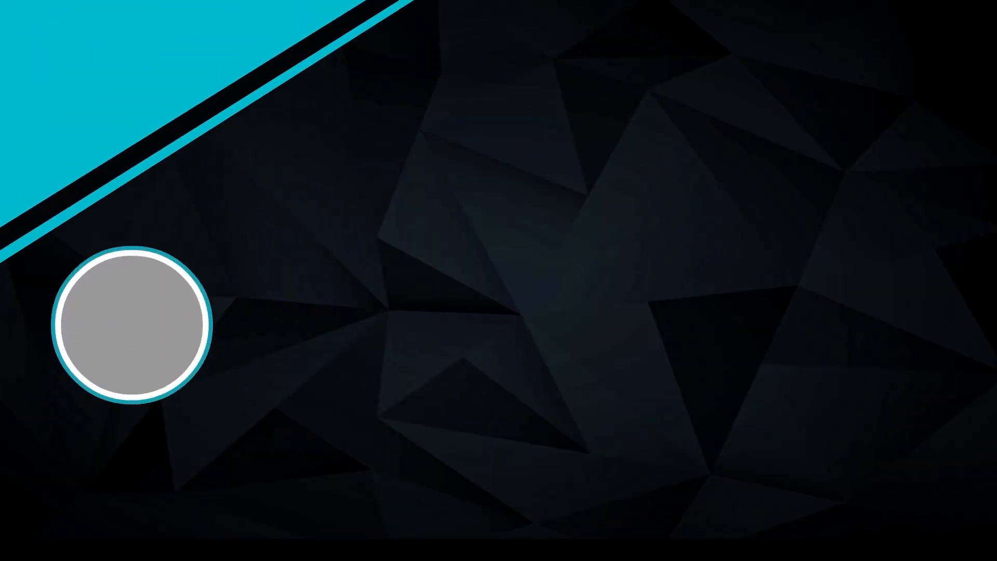